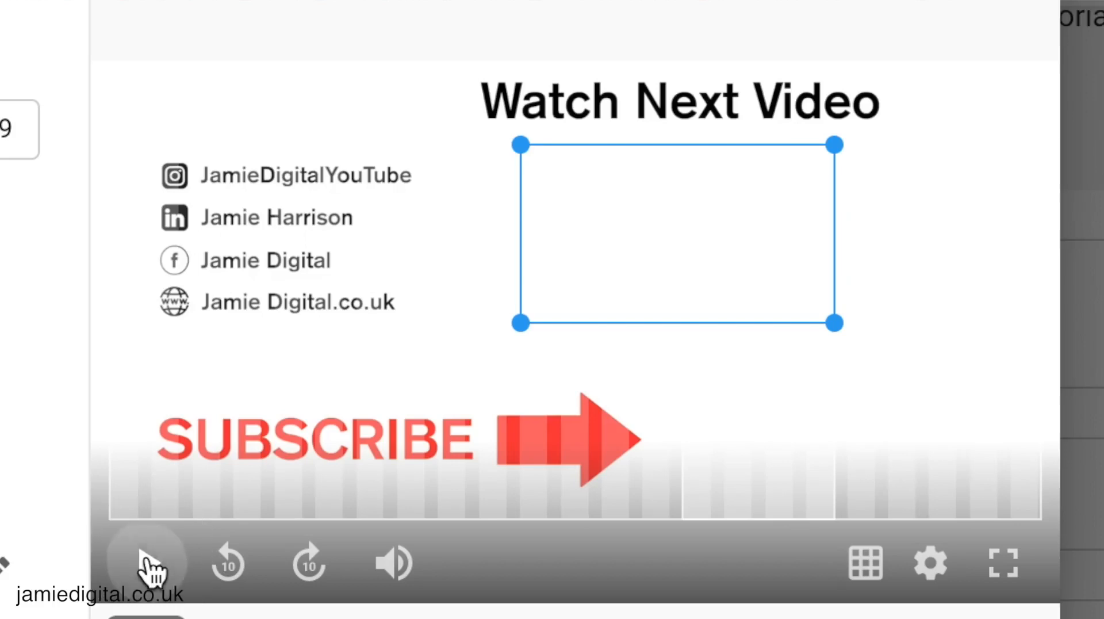
Step: Play the example video to show its end screen with the Watch Next Video box and SUBSCRIBE arrow
{"action": "left_click", "coordinate": [148, 563]}
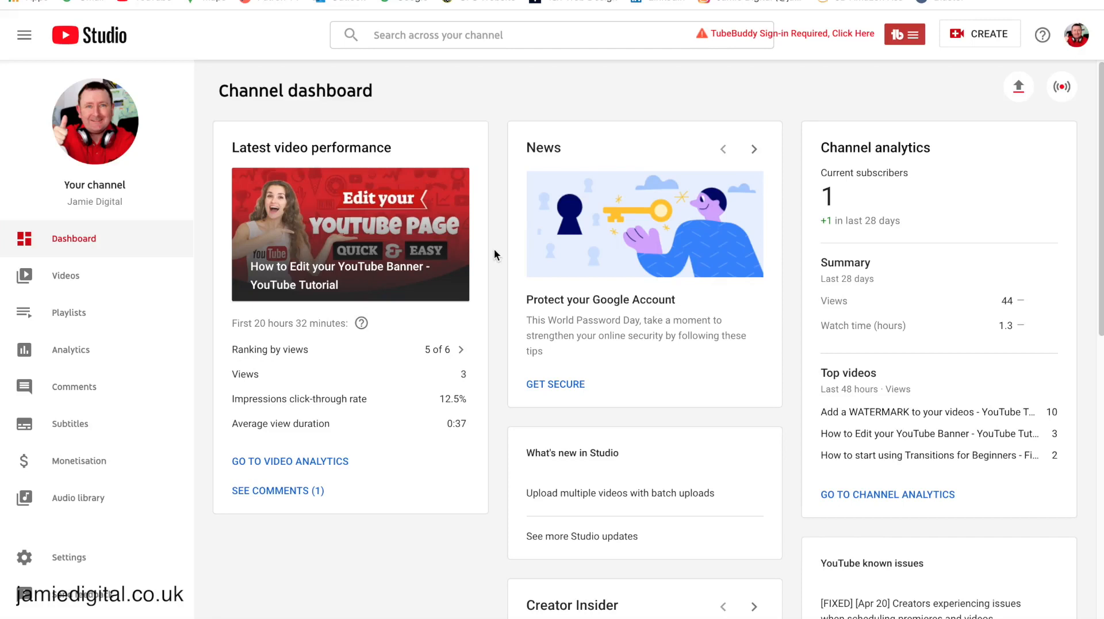
Step: Open the details of 'How to Edit your YouTube Banner - YouTube Tutorial' from Videos and scroll to Cards
{"action": "left_click", "coordinate": [73, 274]}
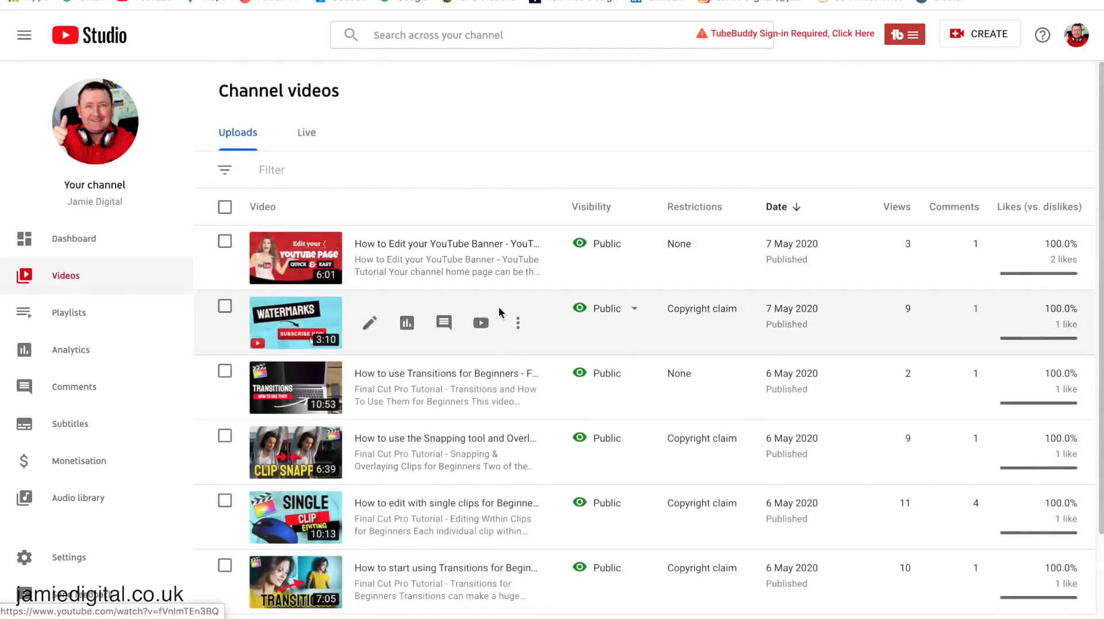
{"action": "scroll", "coordinate": [626, 357], "scroll_direction": "down", "scroll_amount": 2}
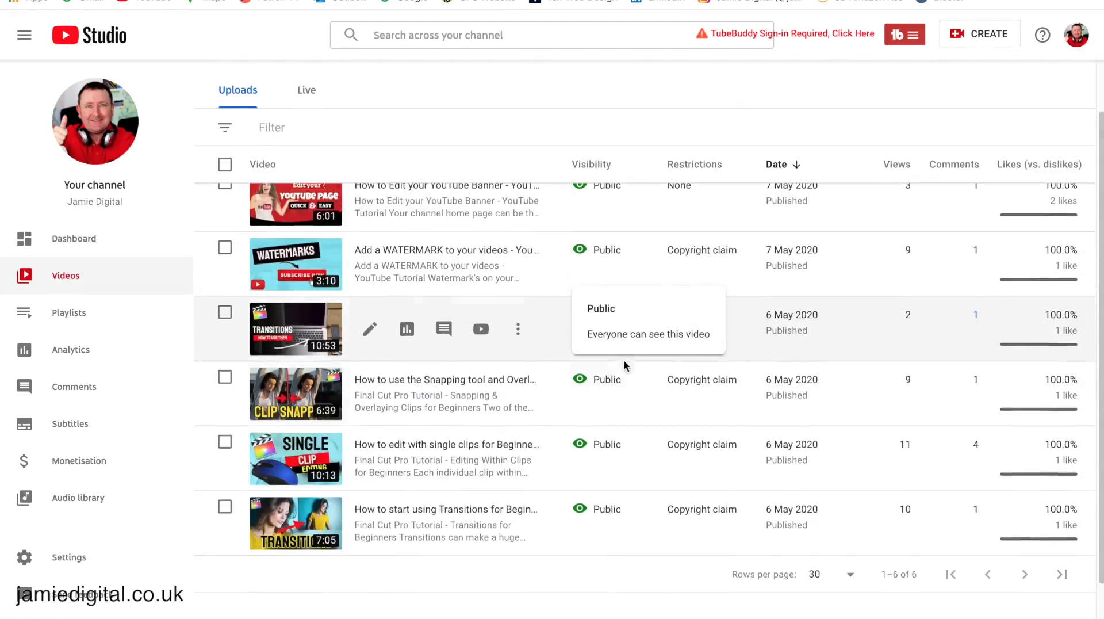
{"action": "scroll", "coordinate": [624, 361], "scroll_direction": "up", "scroll_amount": 2}
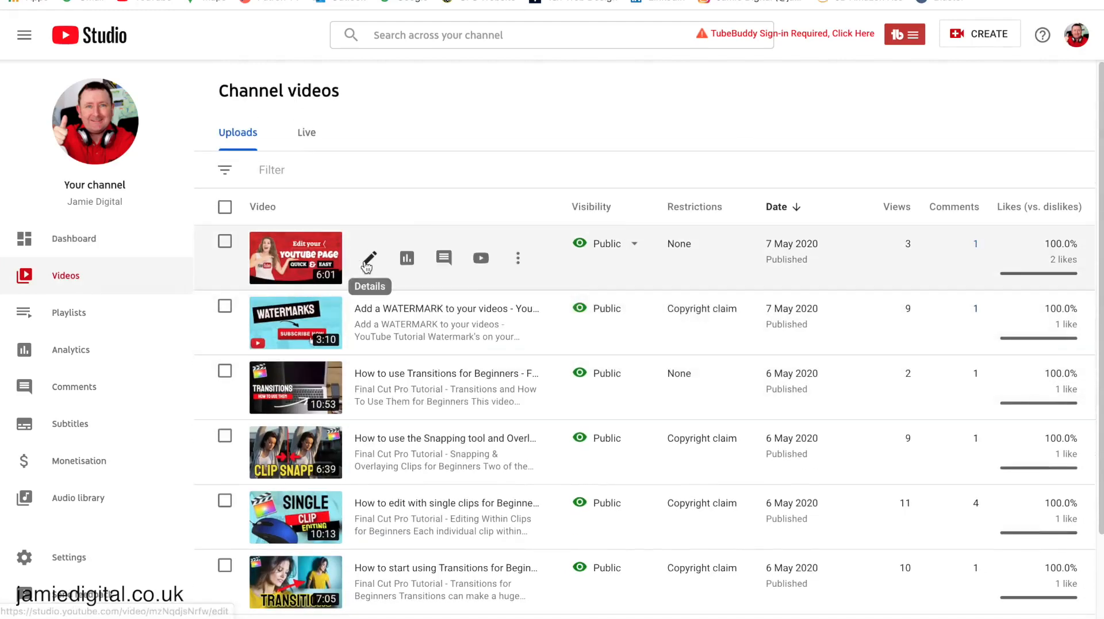
{"action": "left_click", "coordinate": [370, 260]}
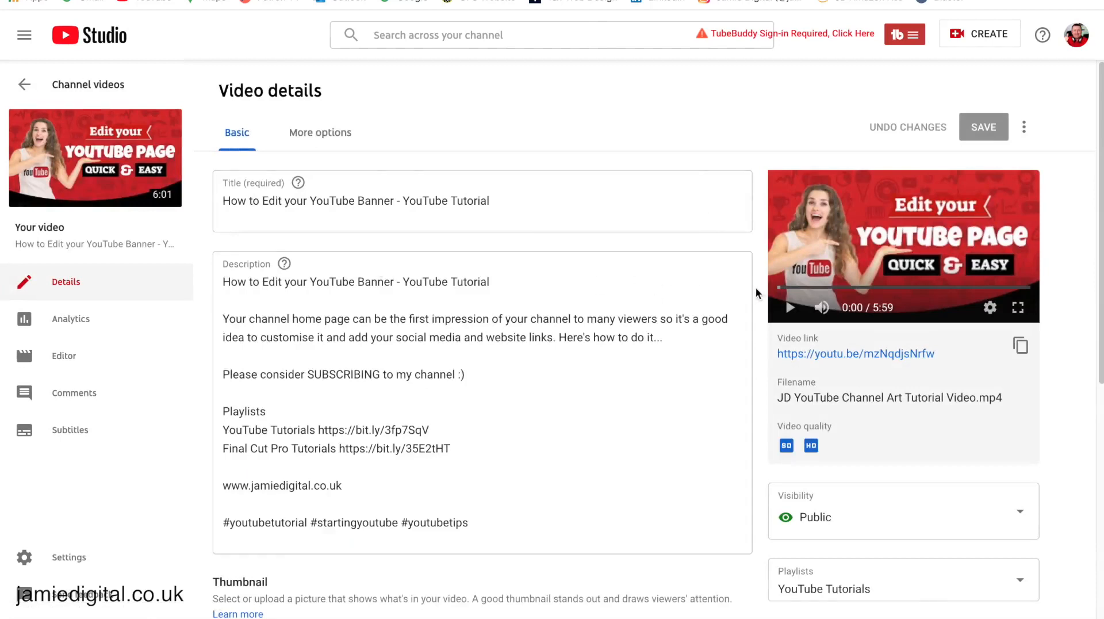
{"action": "scroll", "coordinate": [756, 287], "scroll_direction": "down", "scroll_amount": 2}
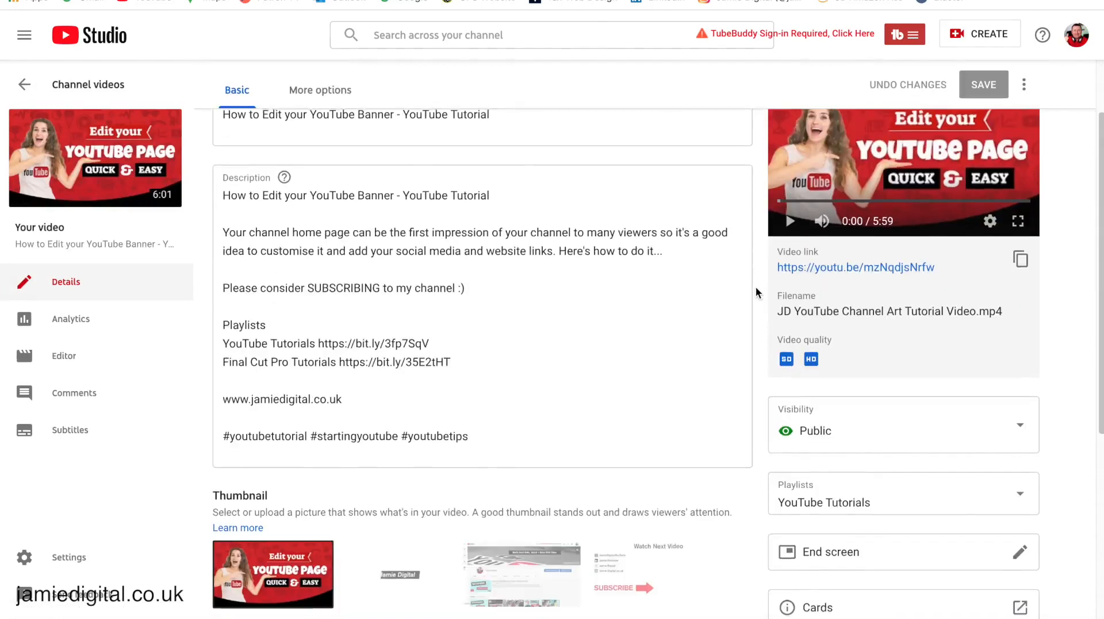
{"action": "scroll", "coordinate": [756, 287], "scroll_direction": "up", "scroll_amount": 2}
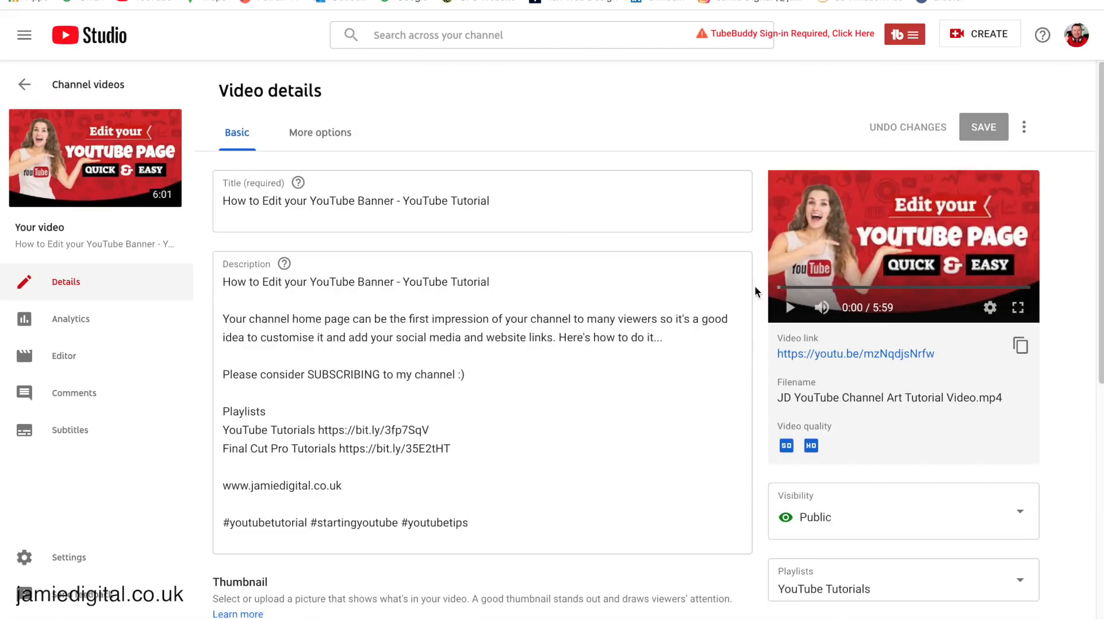
{"action": "scroll", "coordinate": [756, 285], "scroll_direction": "down", "scroll_amount": 1}
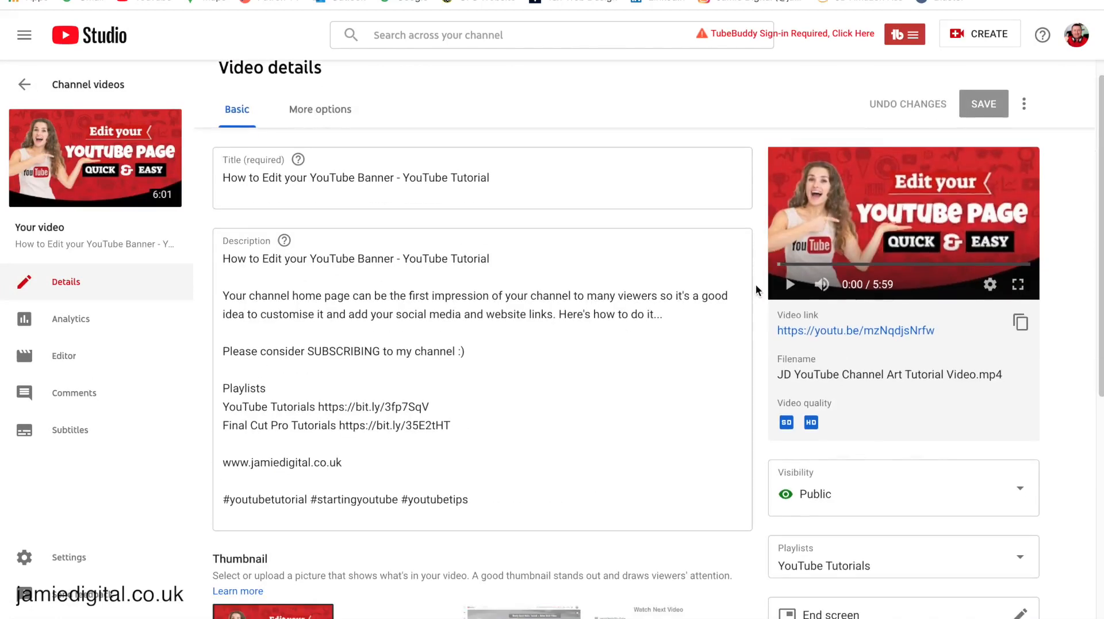
{"action": "scroll", "coordinate": [755, 285], "scroll_direction": "down", "scroll_amount": 1}
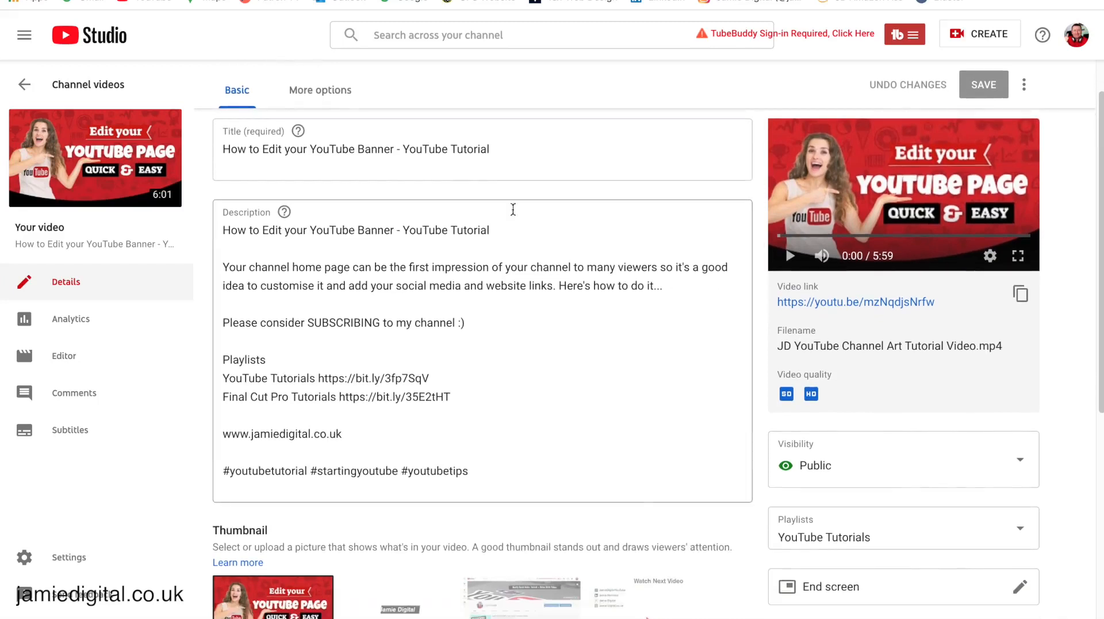
{"action": "scroll", "coordinate": [751, 280], "scroll_direction": "down", "scroll_amount": 3}
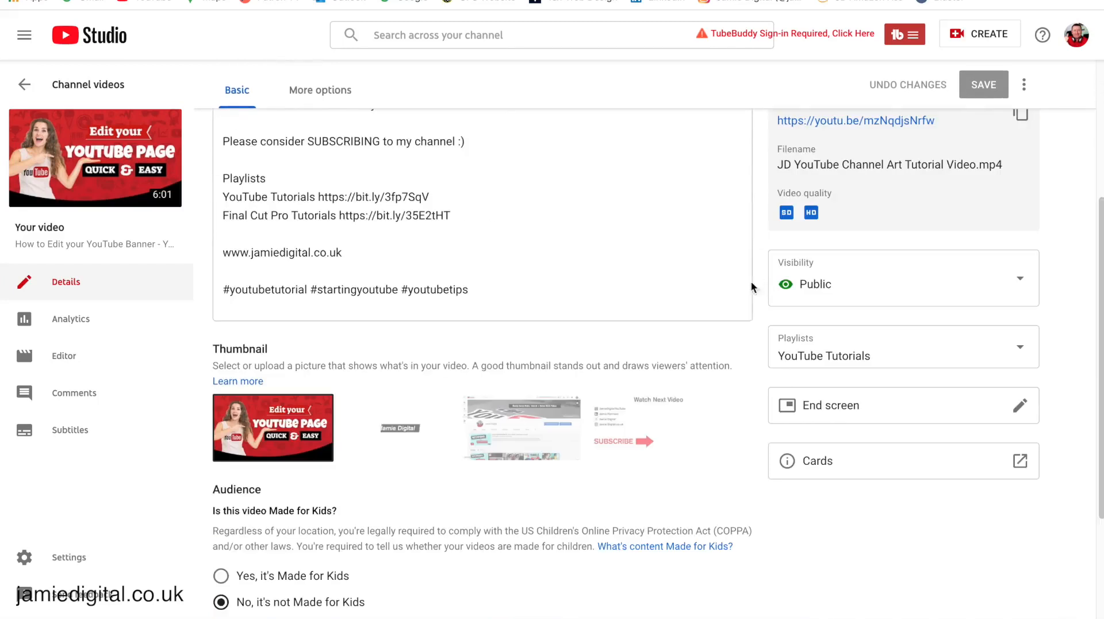
{"action": "scroll", "coordinate": [576, 399], "scroll_direction": "down", "scroll_amount": 3}
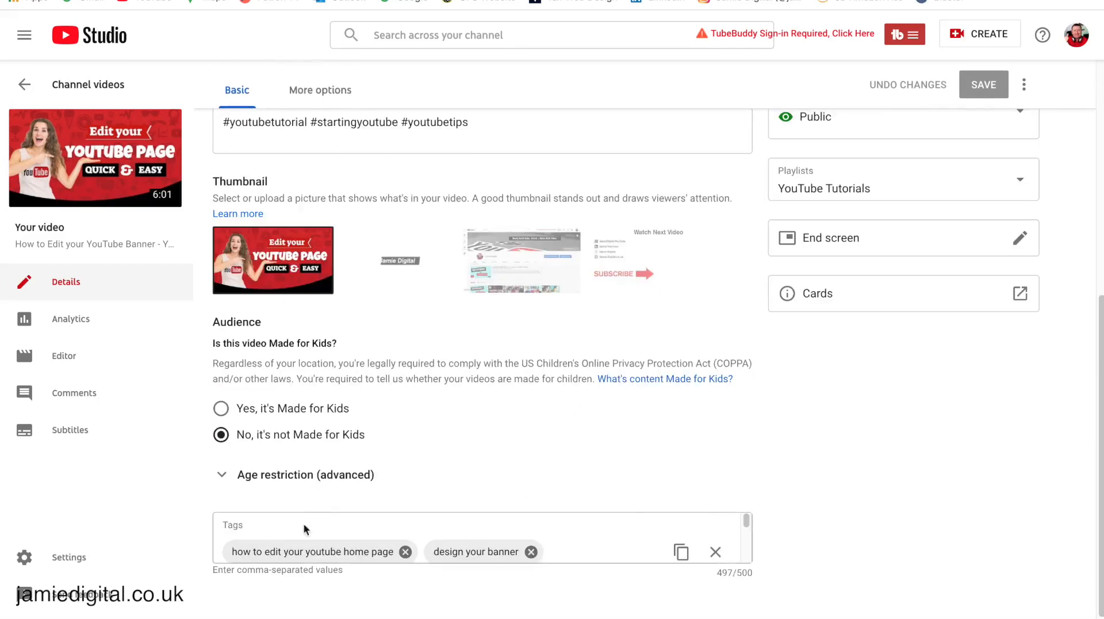
{"action": "scroll", "coordinate": [748, 401], "scroll_direction": "up", "scroll_amount": 2}
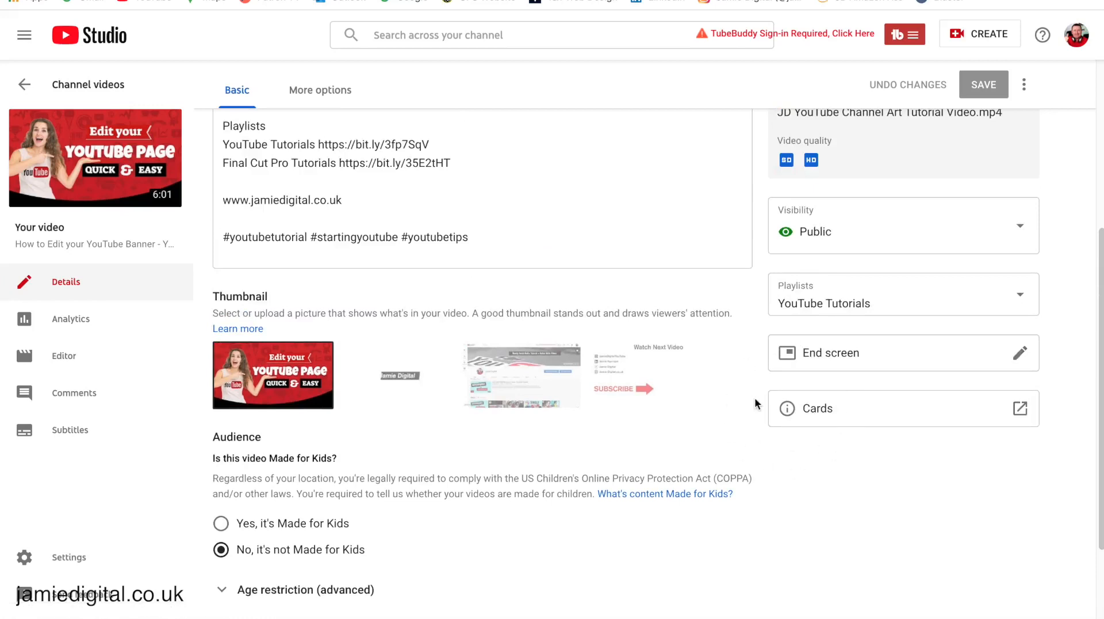
Step: Open the Cards editor, pause the preview at 0:15, and list the Add card types
{"action": "left_click", "coordinate": [1022, 410]}
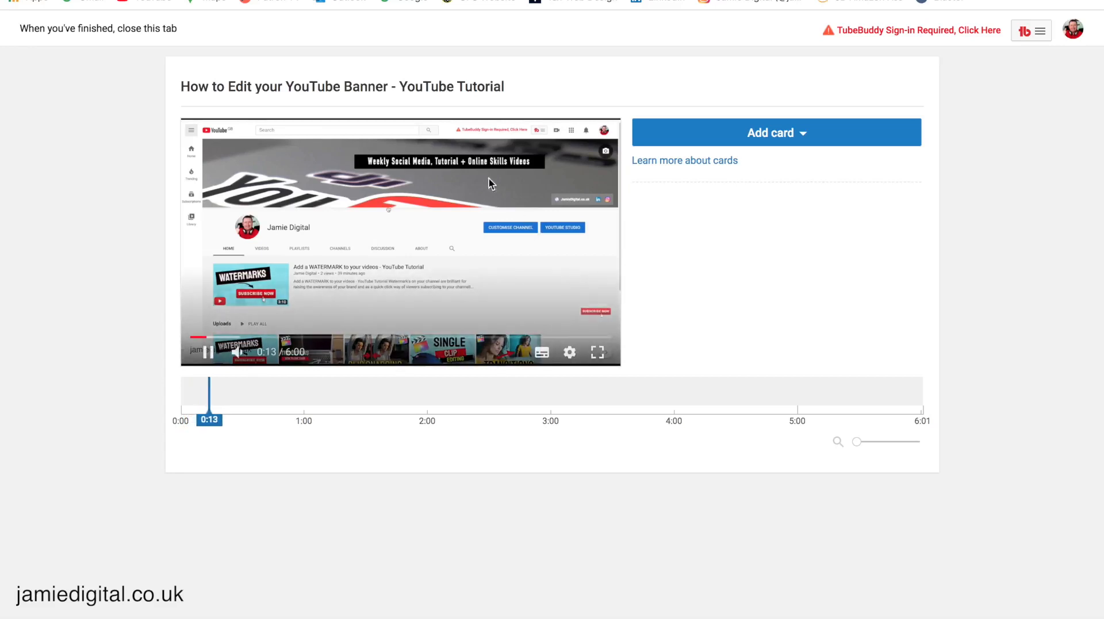
{"action": "left_click", "coordinate": [208, 352]}
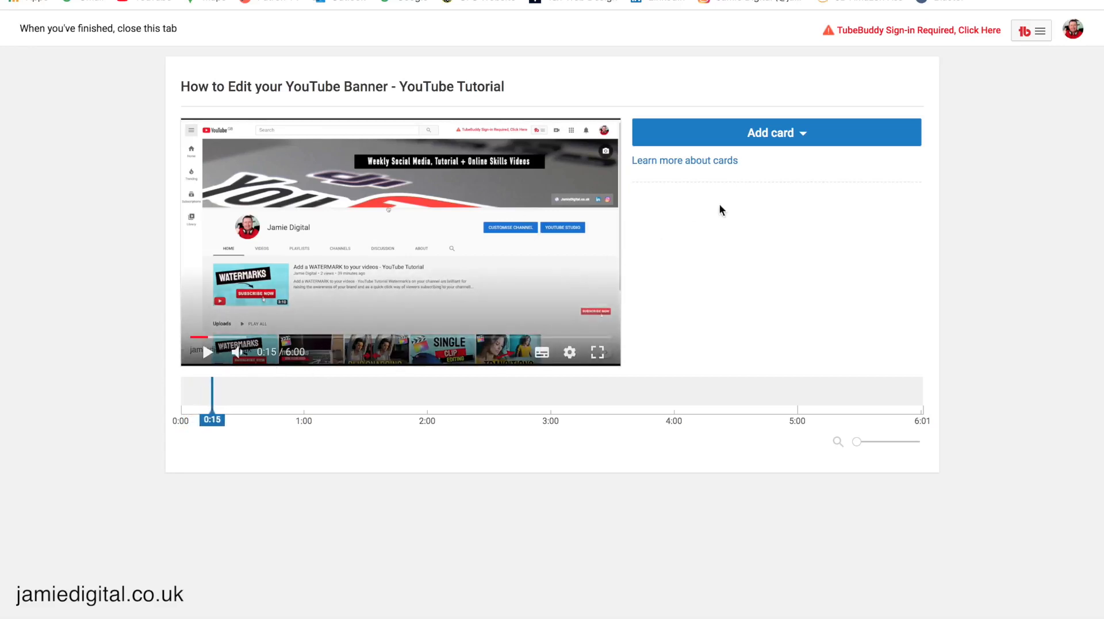
{"action": "left_click", "coordinate": [769, 133]}
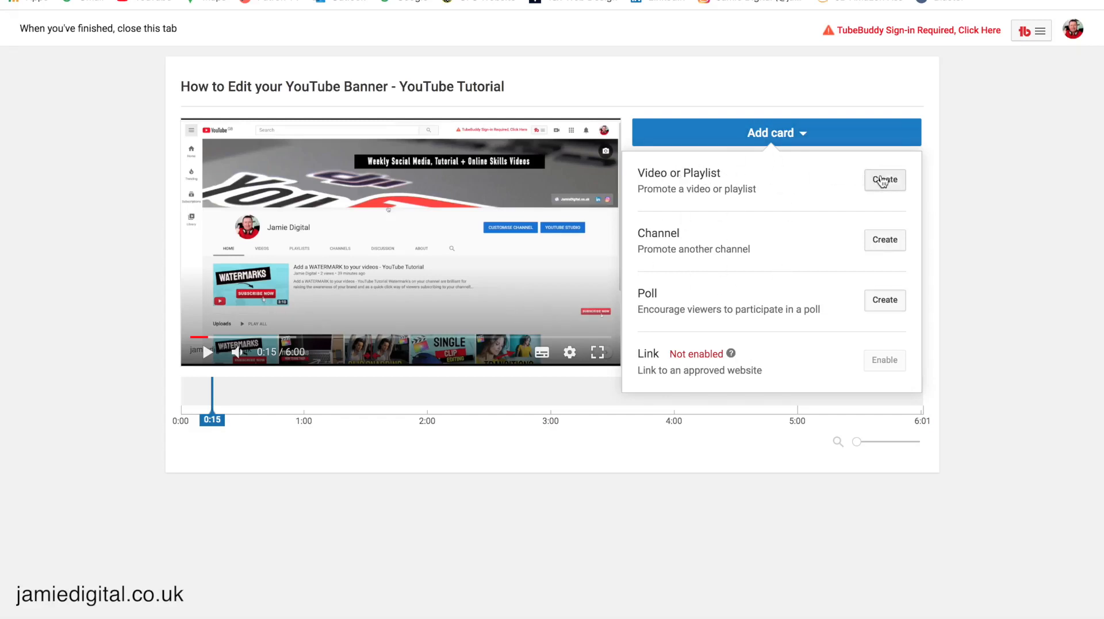
Step: Start a Video or Playlist card and select the 'Add a WATERMARK' upload from Uploads
{"action": "left_click", "coordinate": [885, 180]}
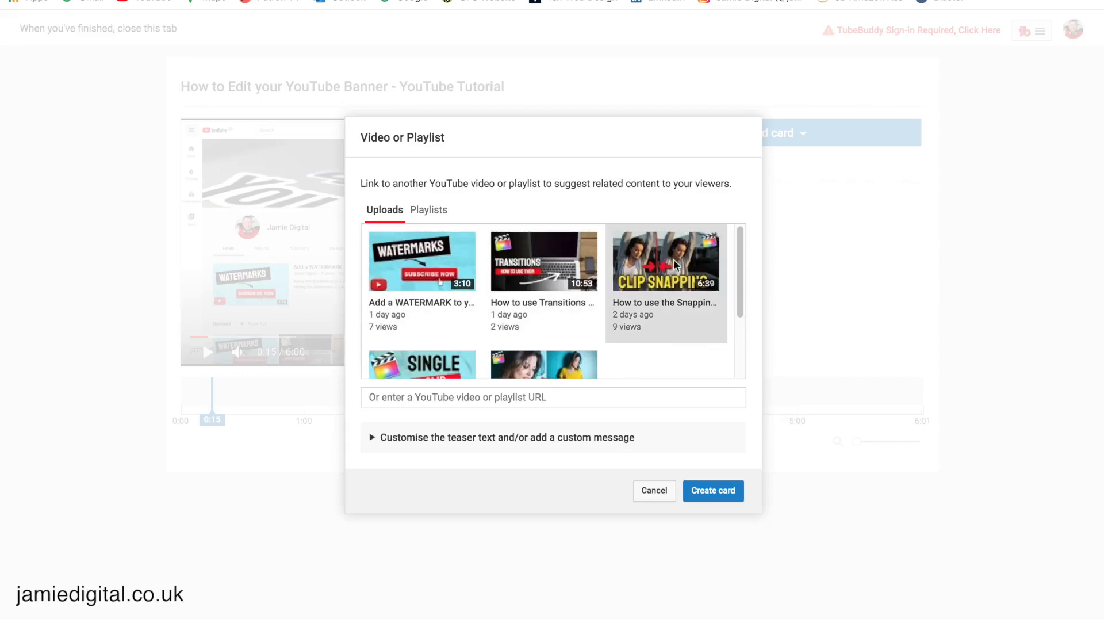
{"action": "left_click", "coordinate": [441, 267]}
{"action": "left_click", "coordinate": [510, 264]}
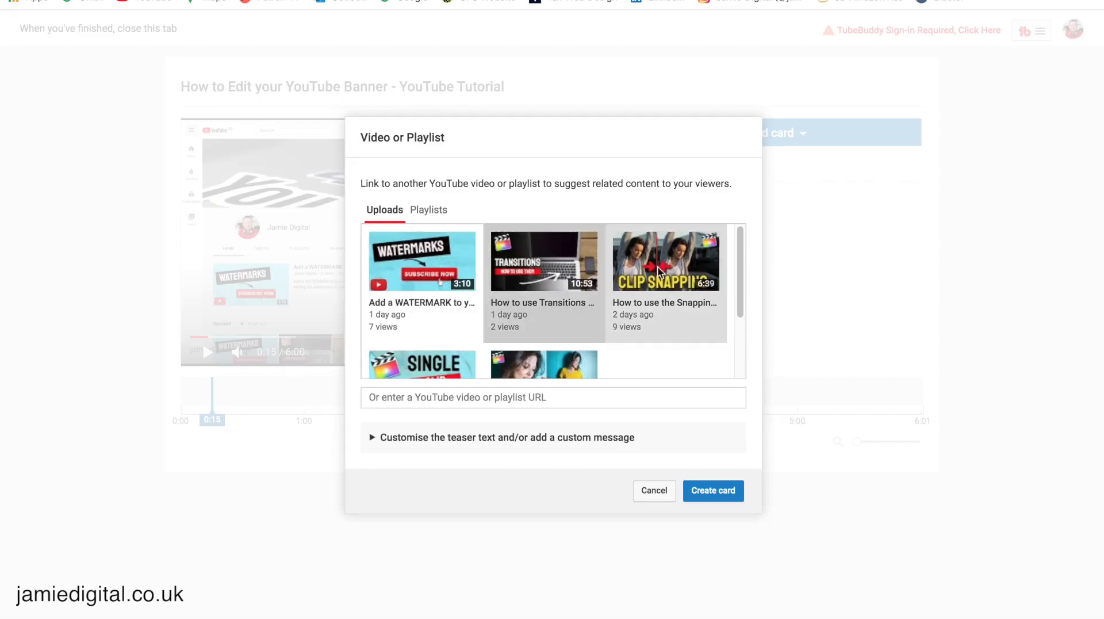
{"action": "scroll", "coordinate": [505, 365], "scroll_direction": "down", "scroll_amount": 3}
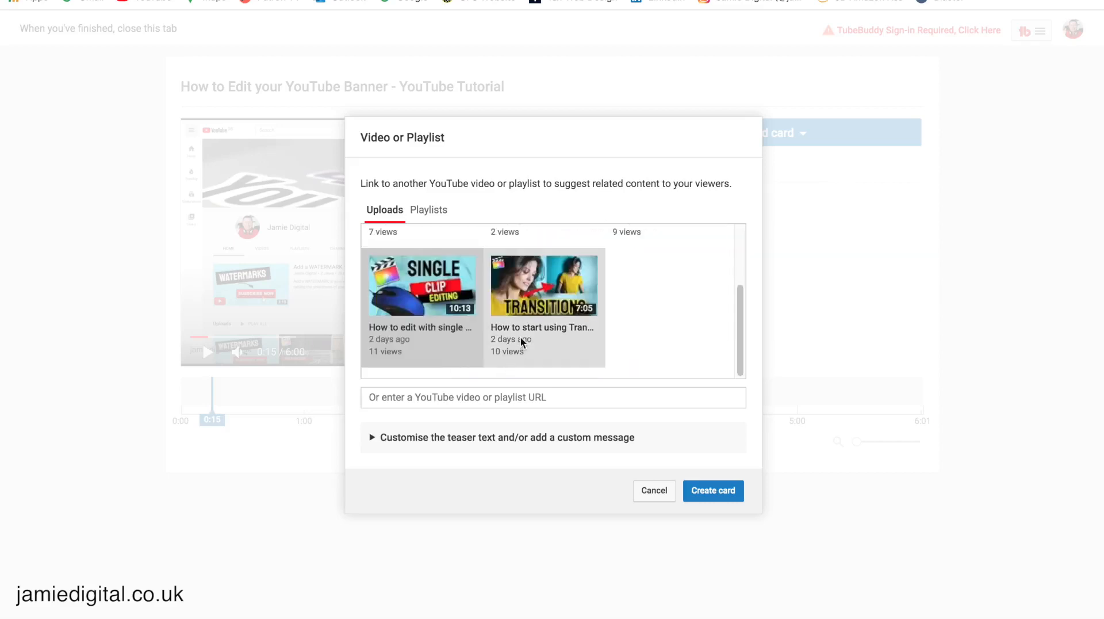
{"action": "left_click", "coordinate": [430, 212]}
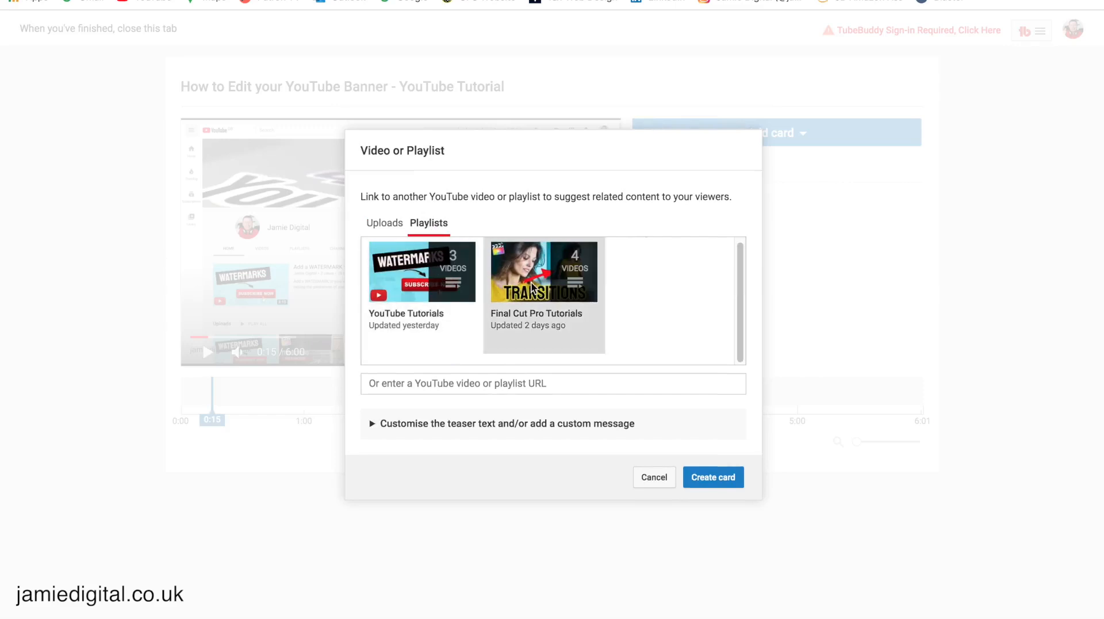
{"action": "left_click", "coordinate": [386, 224]}
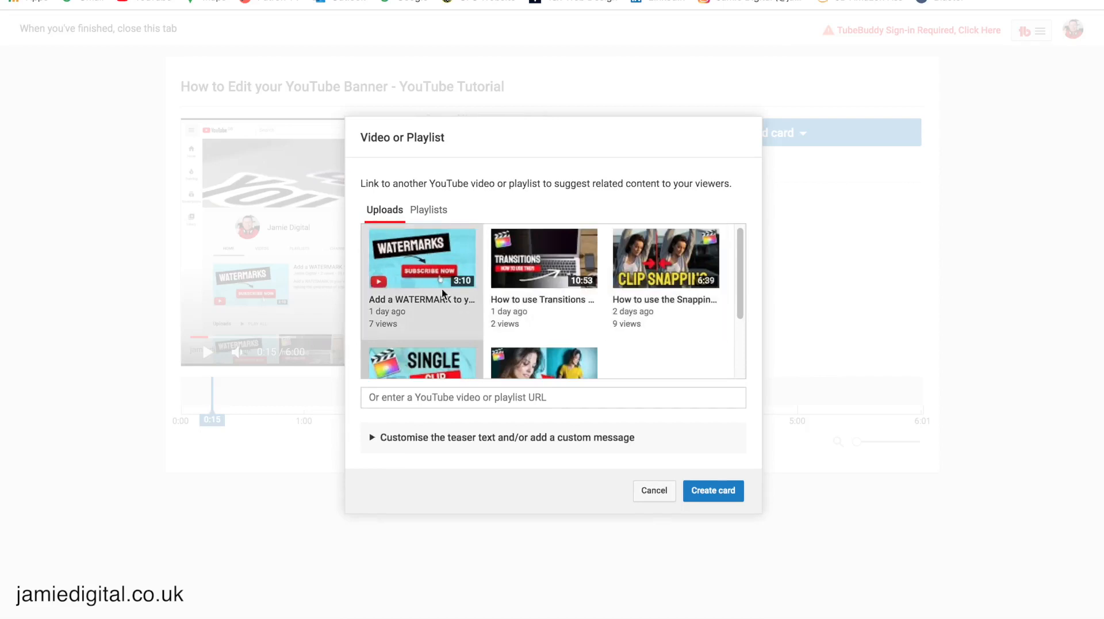
{"action": "left_click", "coordinate": [421, 257]}
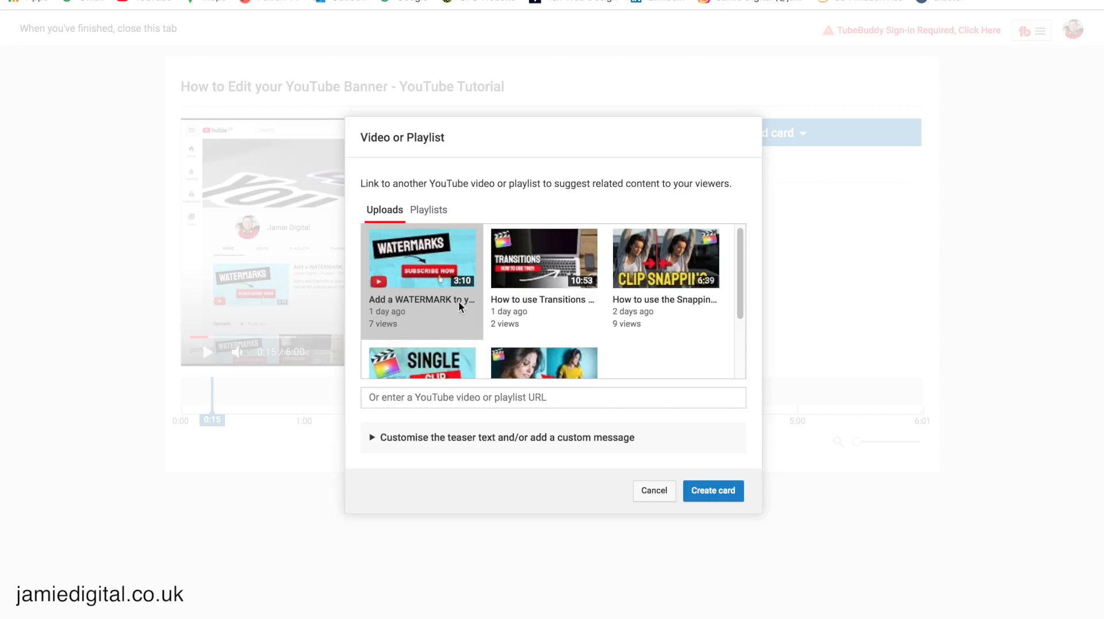
Step: Try the card's custom message and teaser fields, then cancel the card
{"action": "left_click", "coordinate": [373, 437]}
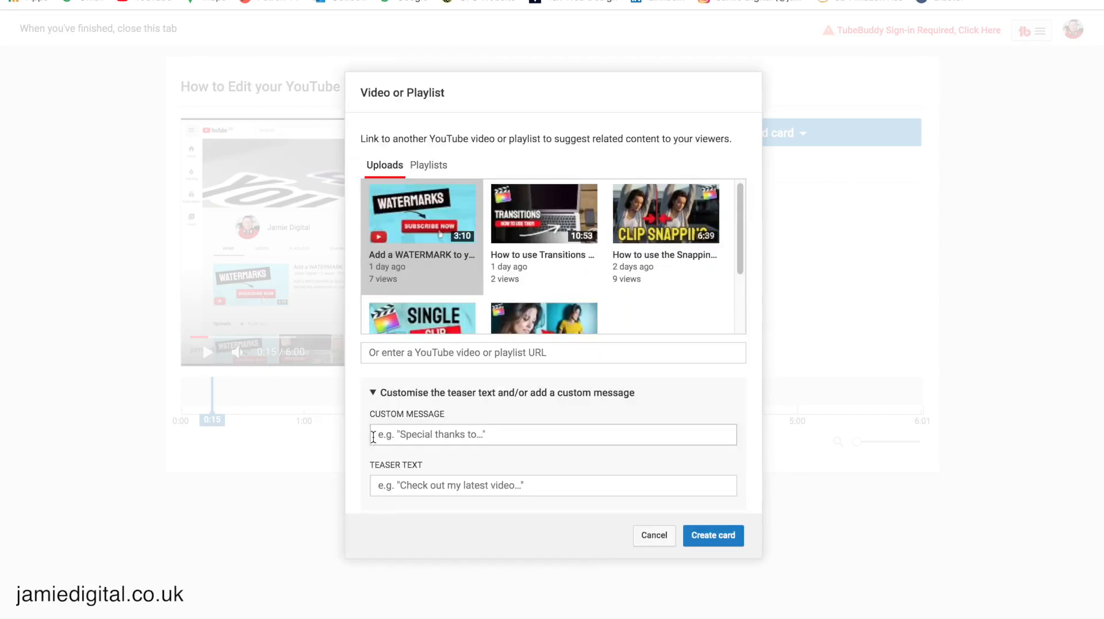
{"action": "left_click", "coordinate": [487, 434]}
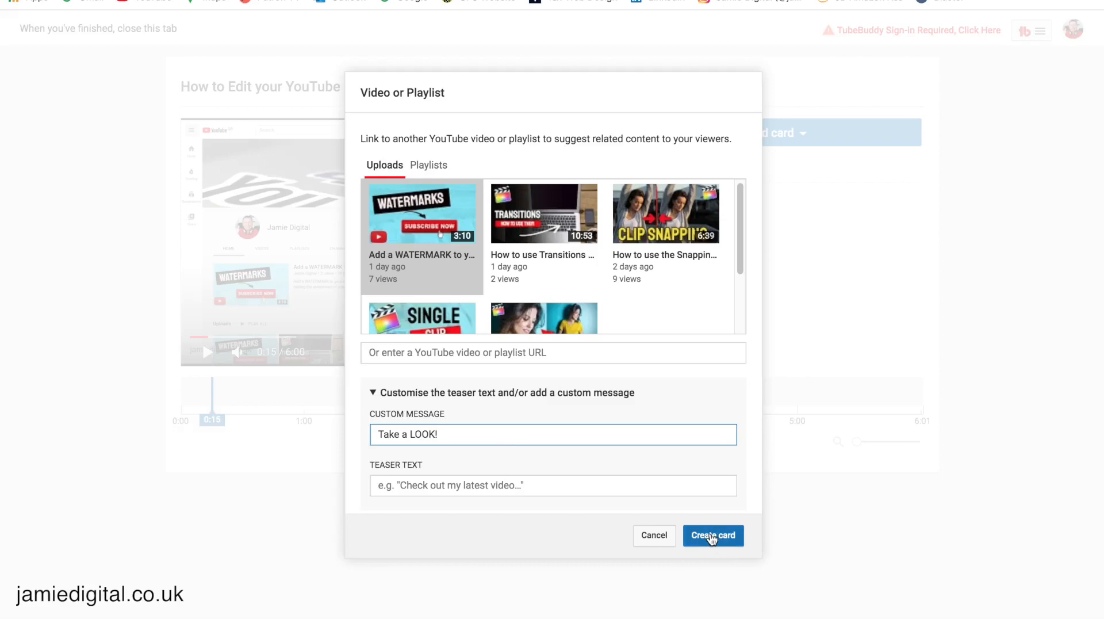
{"action": "left_click", "coordinate": [655, 535]}
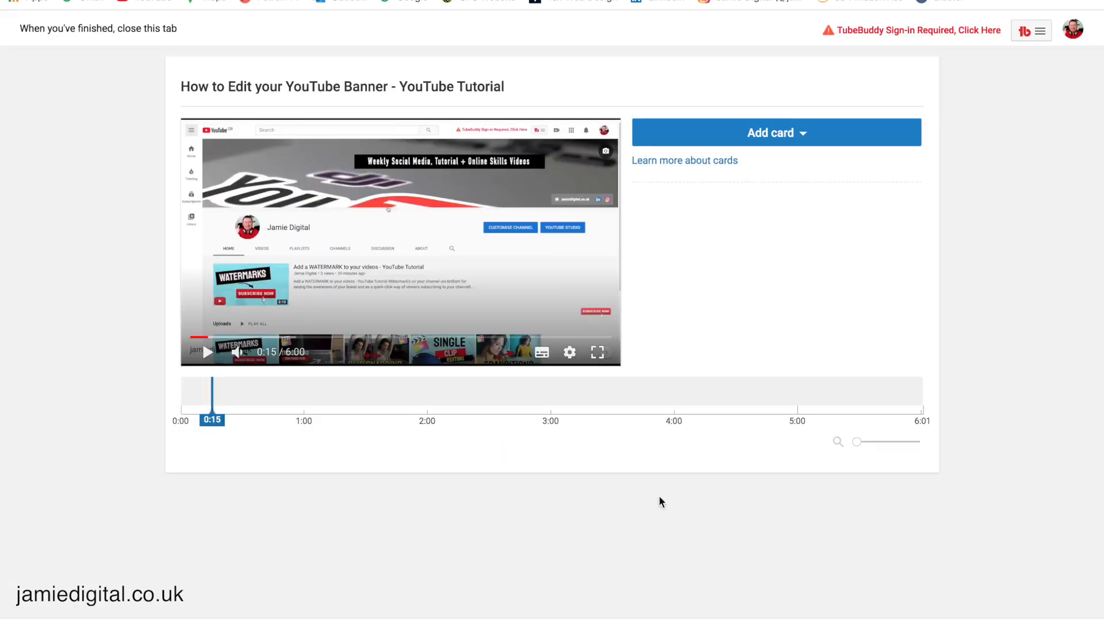
Step: Create a Video or Playlist card at 0:15 linking to the WATERMARK video
{"action": "left_click", "coordinate": [779, 131]}
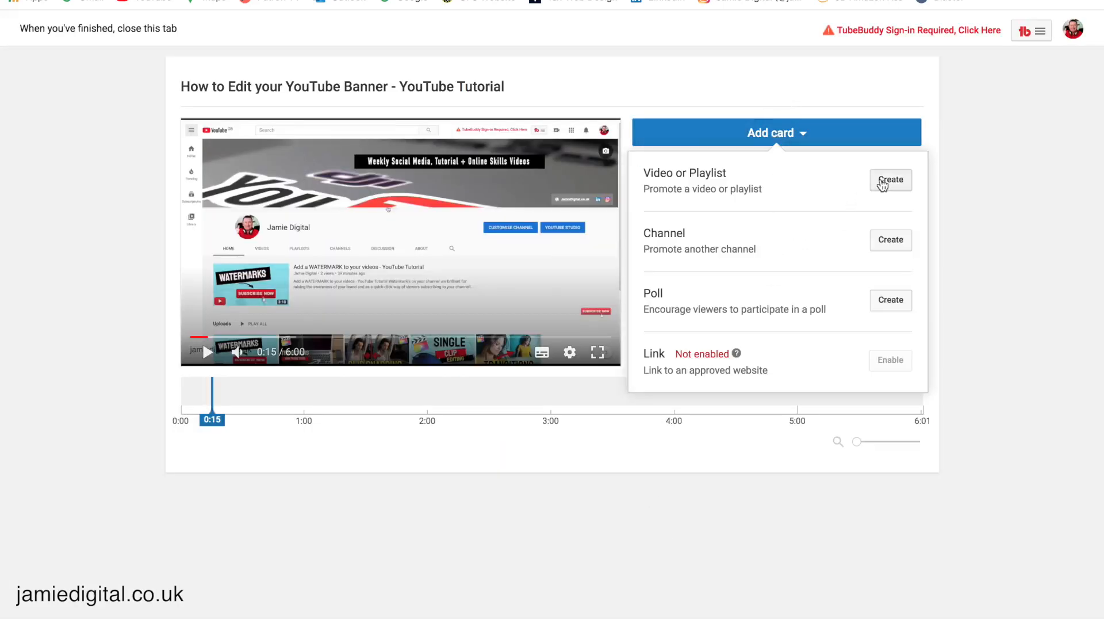
{"action": "left_click", "coordinate": [888, 181]}
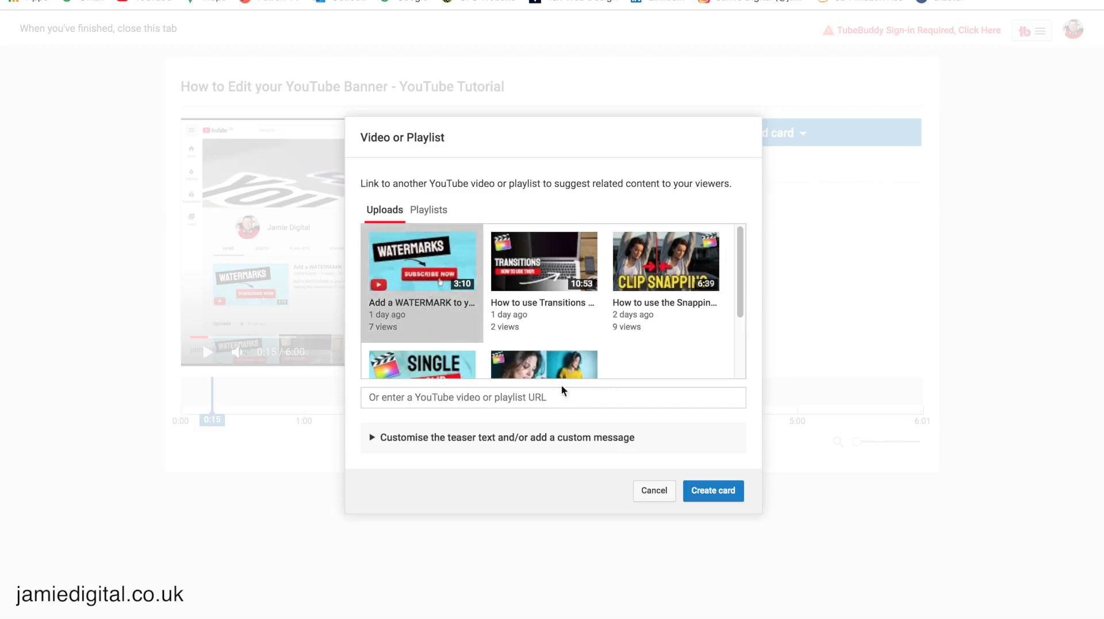
{"action": "left_click", "coordinate": [707, 492]}
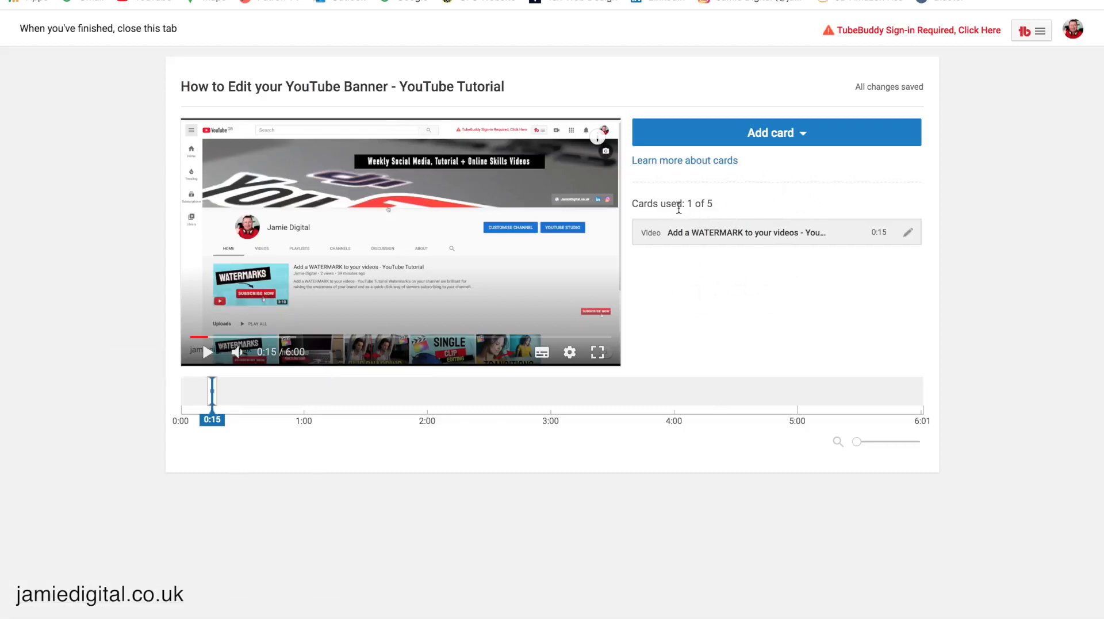
Step: Drag the WATERMARK card's timeline marker to 1:48, then move the playhead to 3:41
{"action": "left_click_drag", "start_coordinate": [634, 203], "coordinate": [741, 208]}
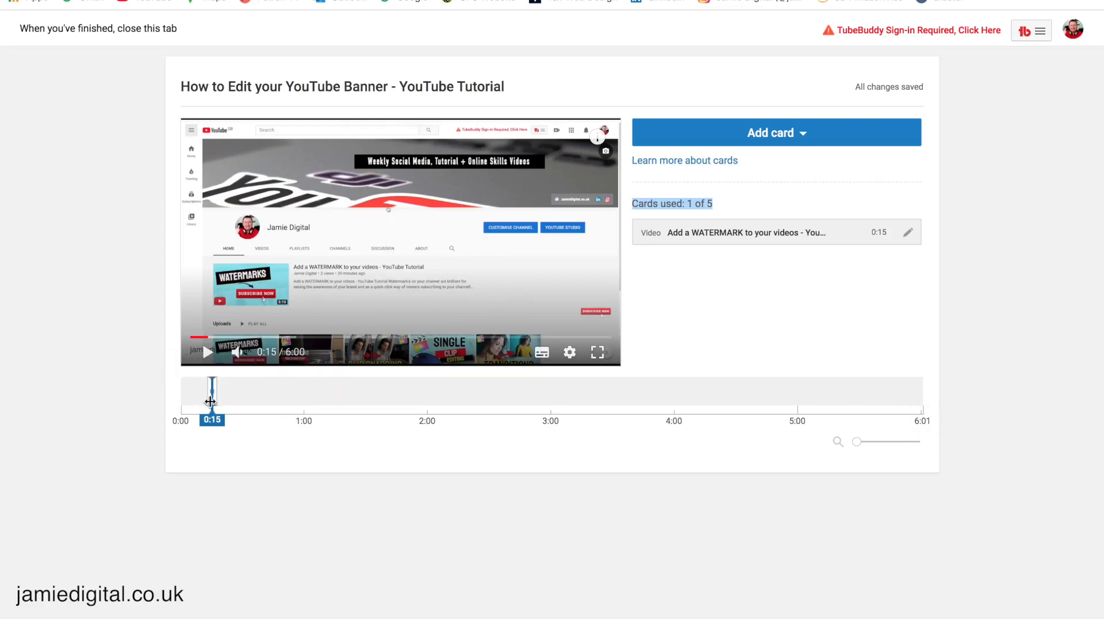
{"action": "mouse_move", "coordinate": [212, 400]}
{"action": "left_mouse_down"}
{"action": "mouse_move", "coordinate": [315, 406]}
{"action": "mouse_move", "coordinate": [270, 406]}
{"action": "left_mouse_up"}
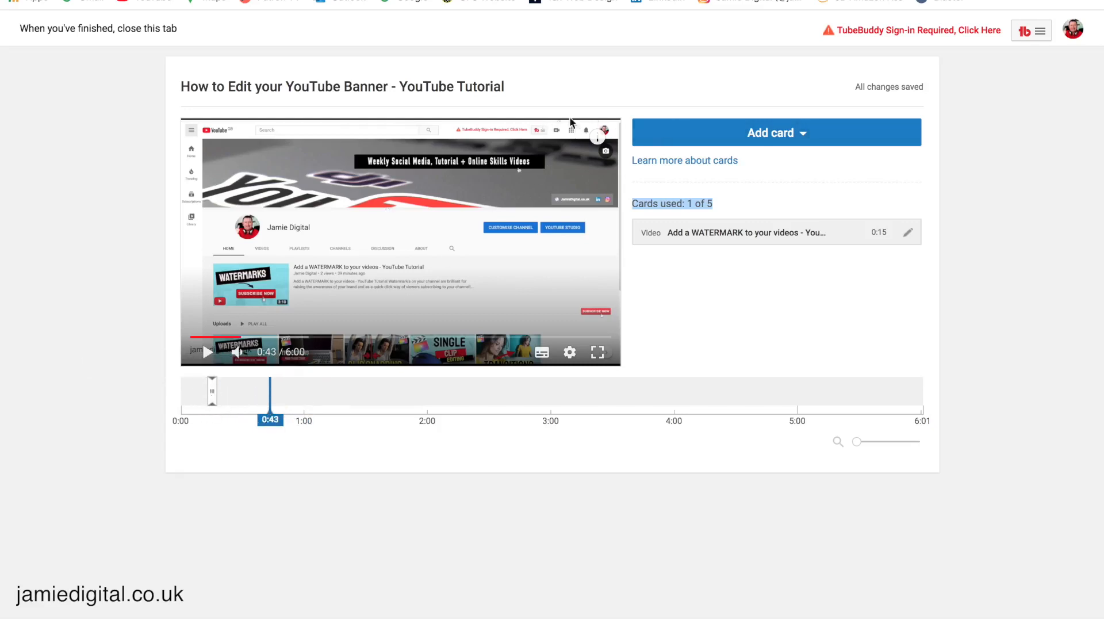
{"action": "mouse_move", "coordinate": [212, 391]}
{"action": "left_mouse_down"}
{"action": "mouse_move", "coordinate": [560, 397]}
{"action": "mouse_move", "coordinate": [382, 389]}
{"action": "mouse_move", "coordinate": [384, 409]}
{"action": "left_mouse_up"}
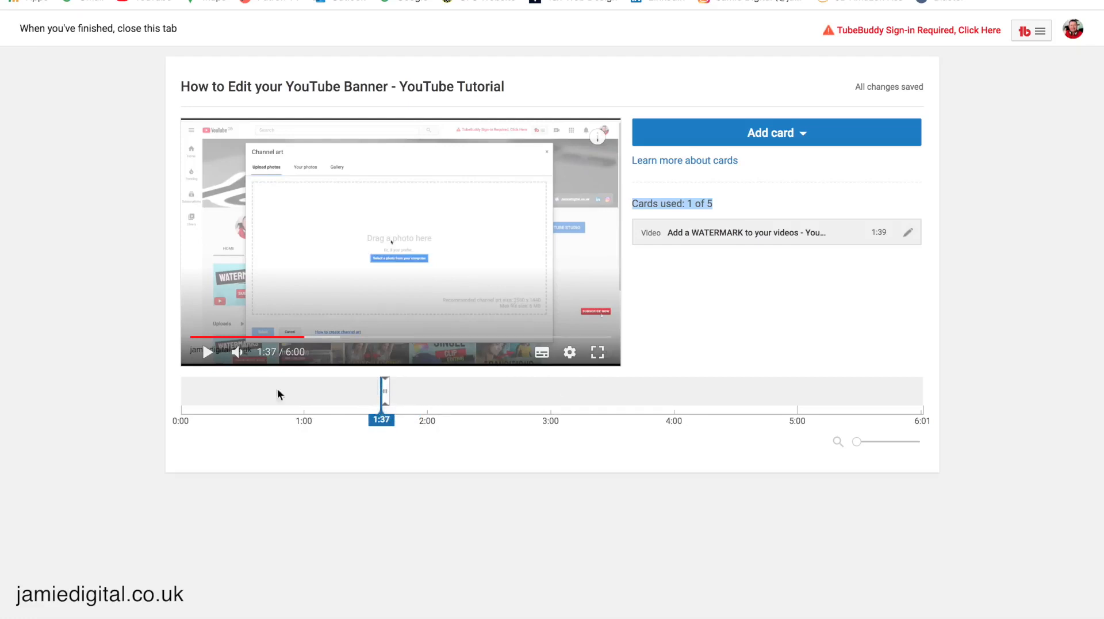
{"action": "left_click", "coordinate": [206, 352]}
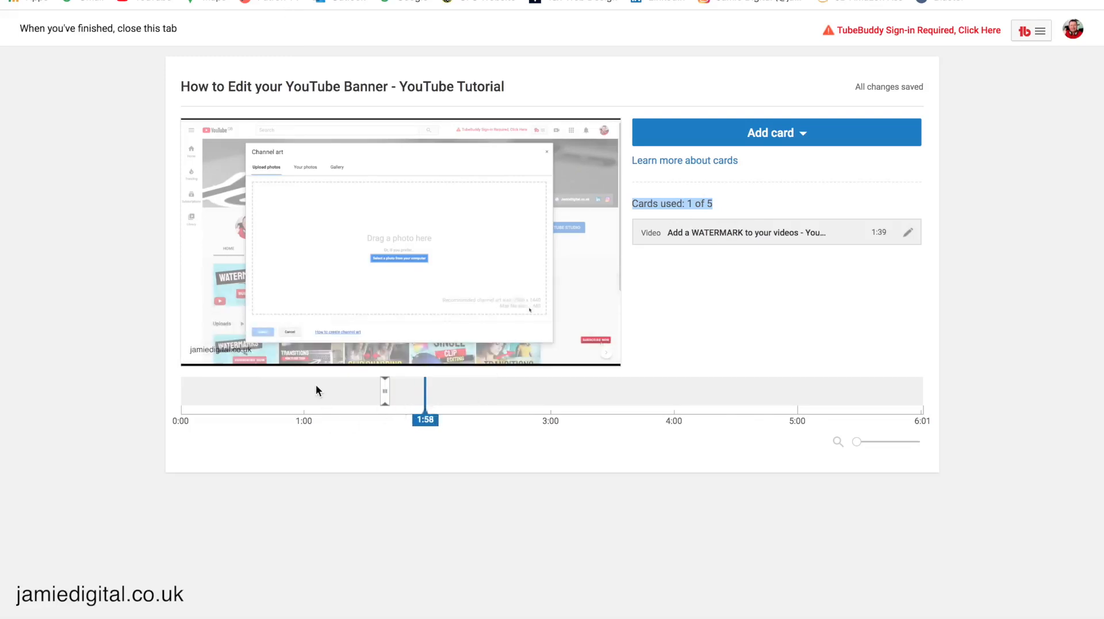
{"action": "left_click", "coordinate": [208, 352]}
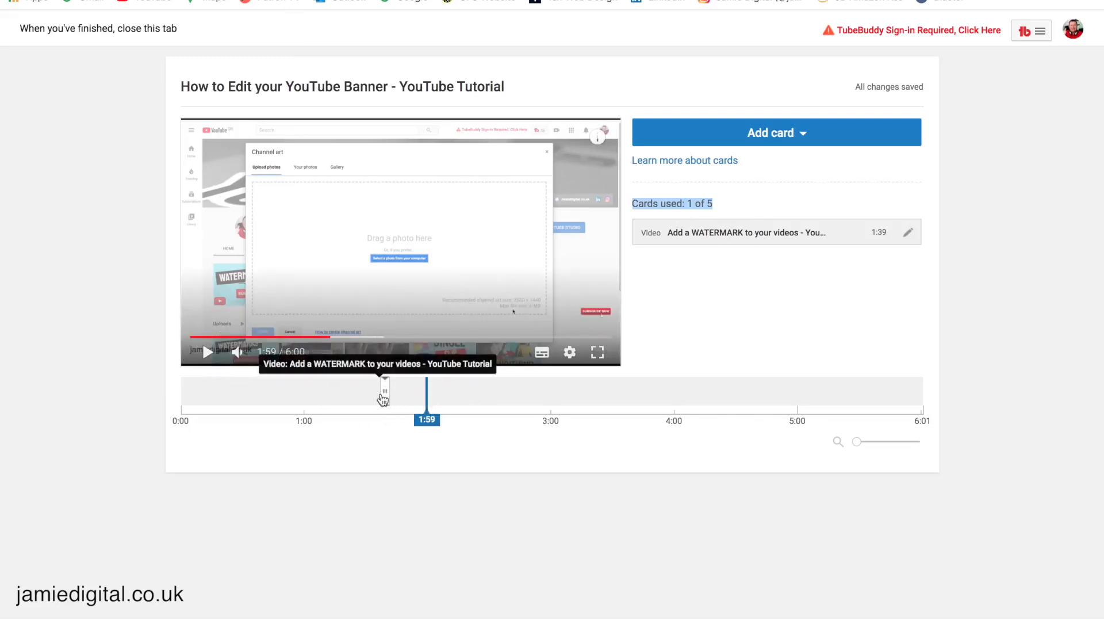
{"action": "left_click_drag", "start_coordinate": [385, 396], "coordinate": [404, 397]}
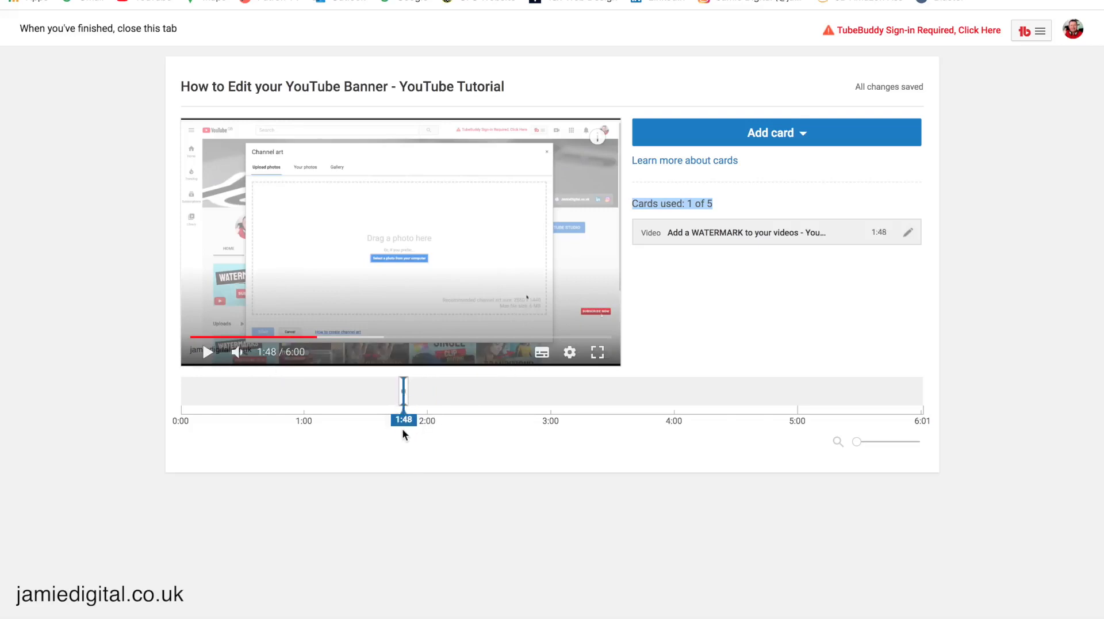
{"action": "left_click", "coordinate": [638, 396]}
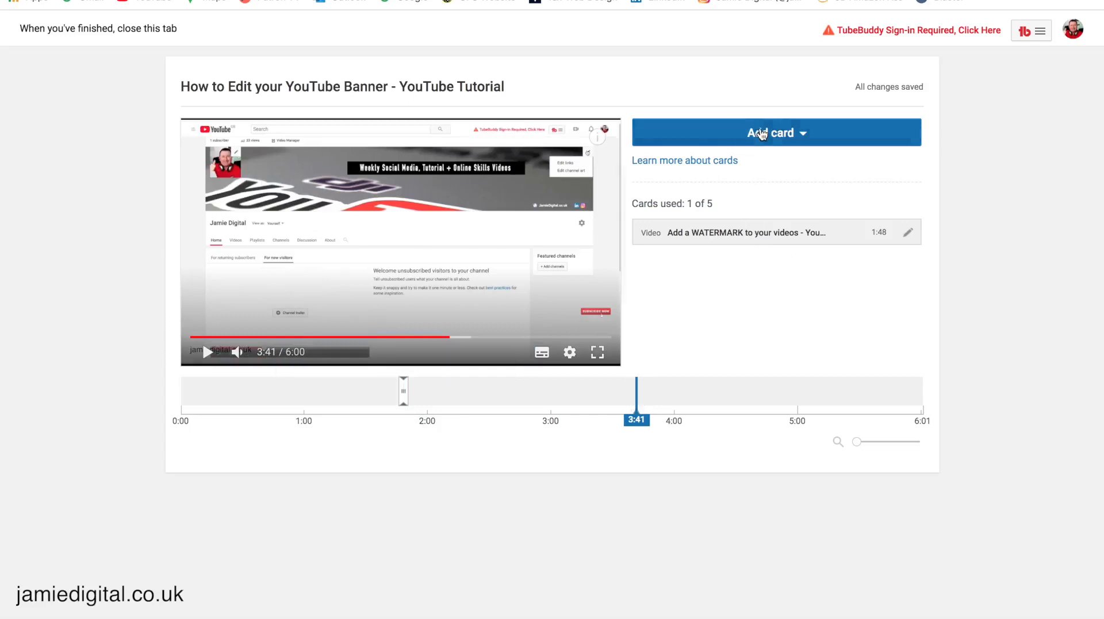
Step: Create a video card at 3:41 linking to the 'Transitions for beginners' upload
{"action": "left_click", "coordinate": [757, 132]}
{"action": "left_click", "coordinate": [890, 182]}
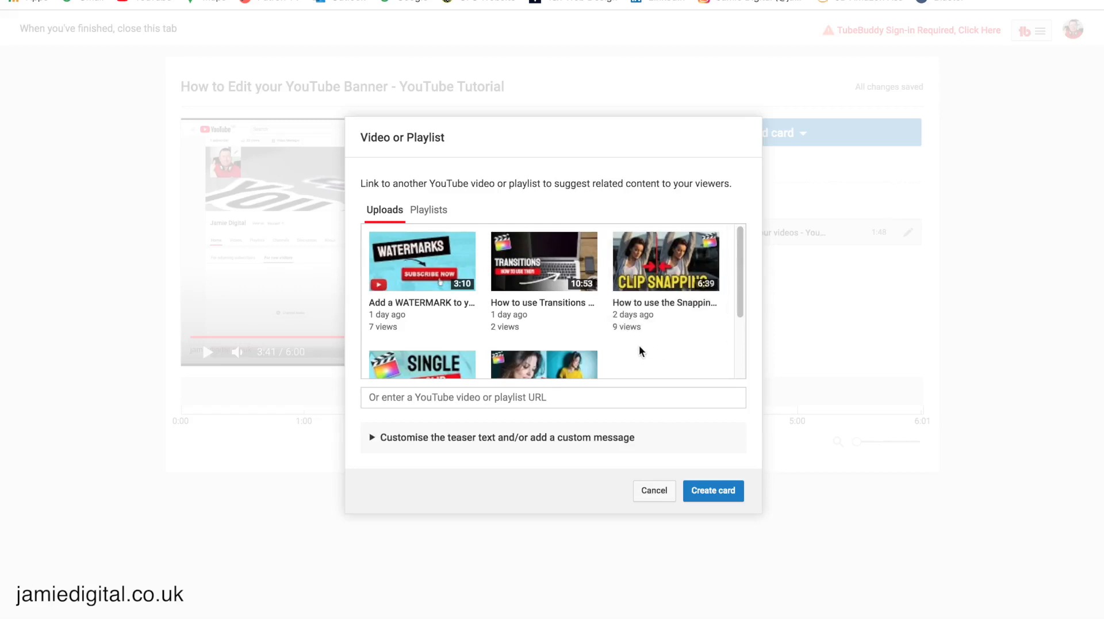
{"action": "scroll", "coordinate": [563, 331], "scroll_direction": "down", "scroll_amount": 2}
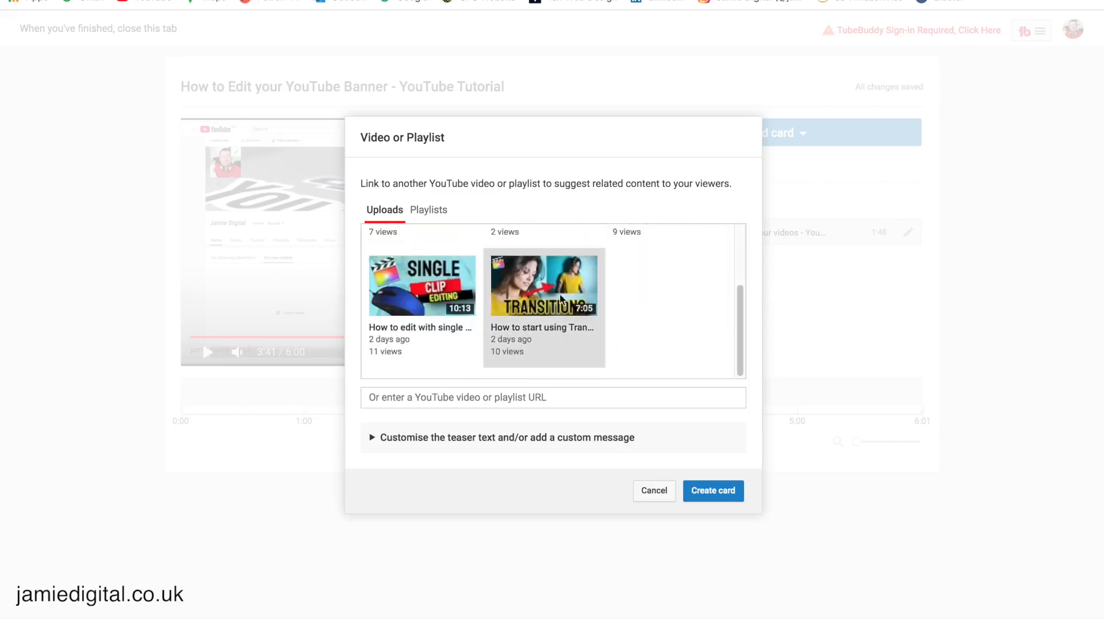
{"action": "left_click", "coordinate": [545, 285]}
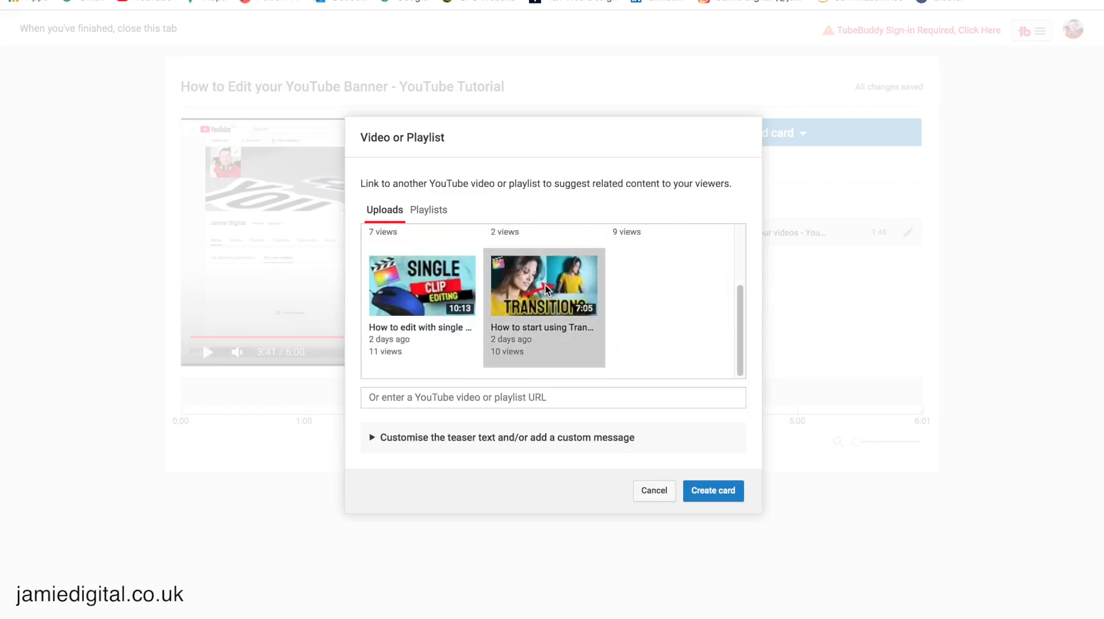
{"action": "left_click", "coordinate": [705, 489]}
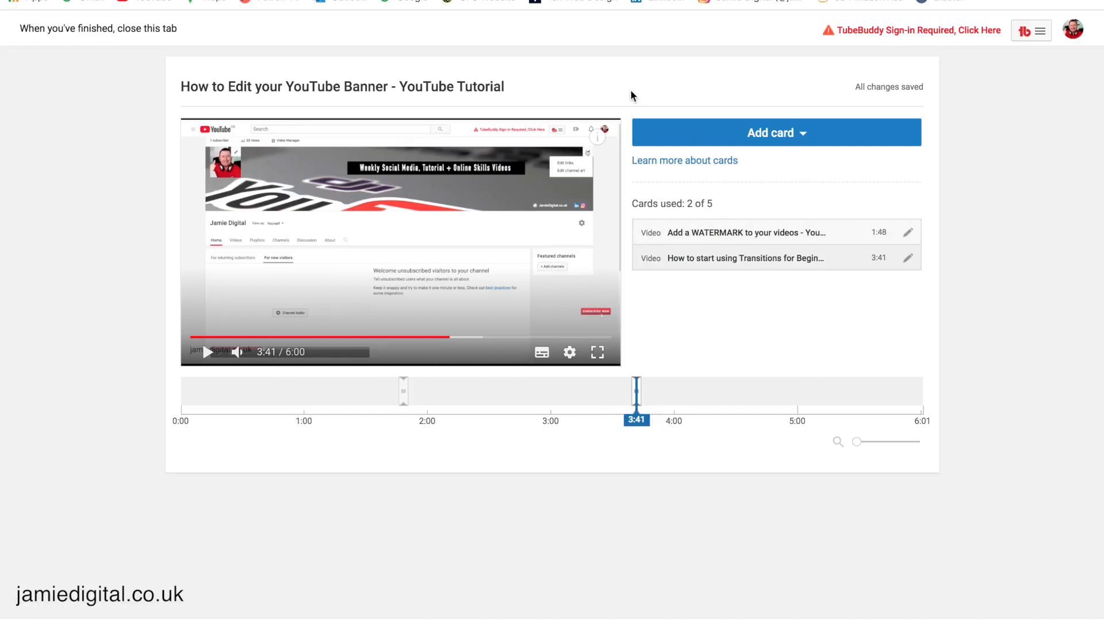
Step: Highlight the 'All changes saved' note, then close the cards editor tab with Super+W
{"action": "mouse_move", "coordinate": [909, 80]}
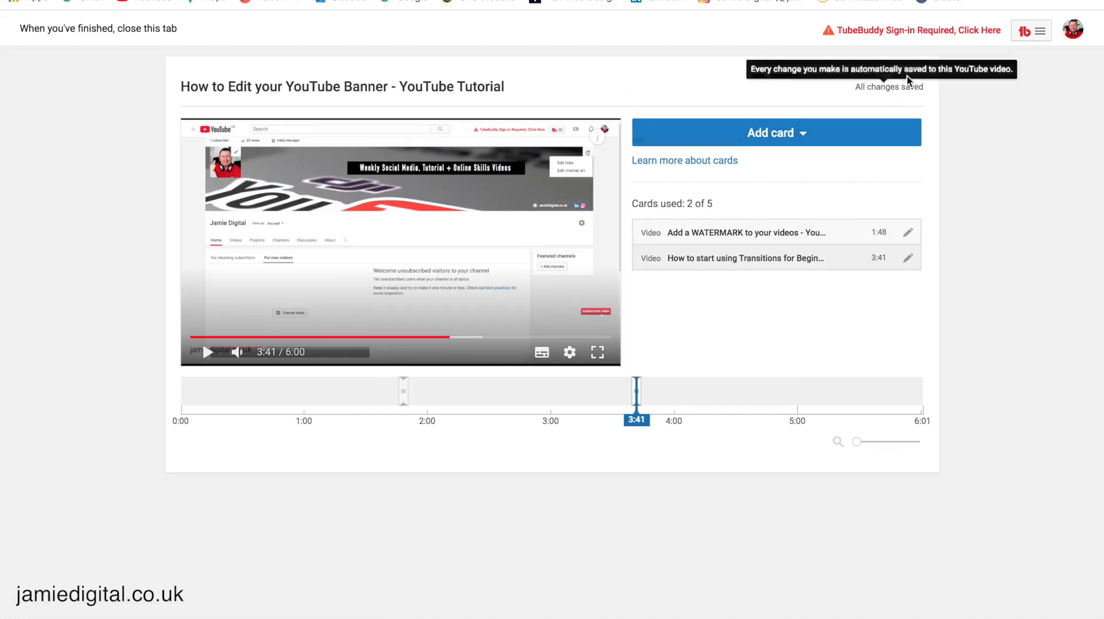
{"action": "left_click_drag", "start_coordinate": [855, 86], "coordinate": [918, 89]}
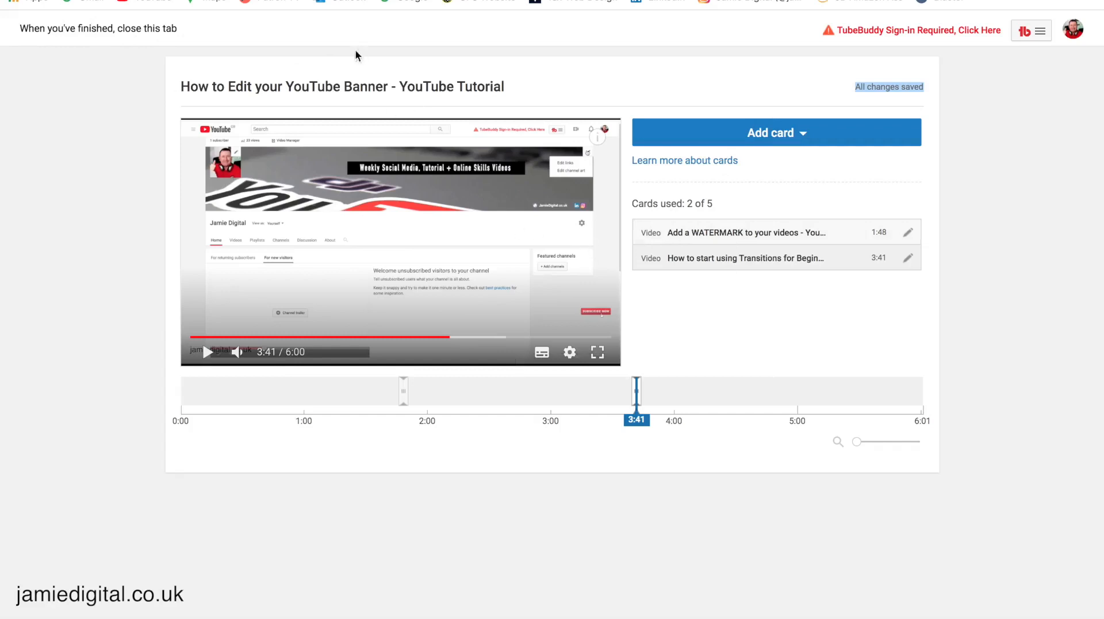
{"action": "key", "text": "super+w"}
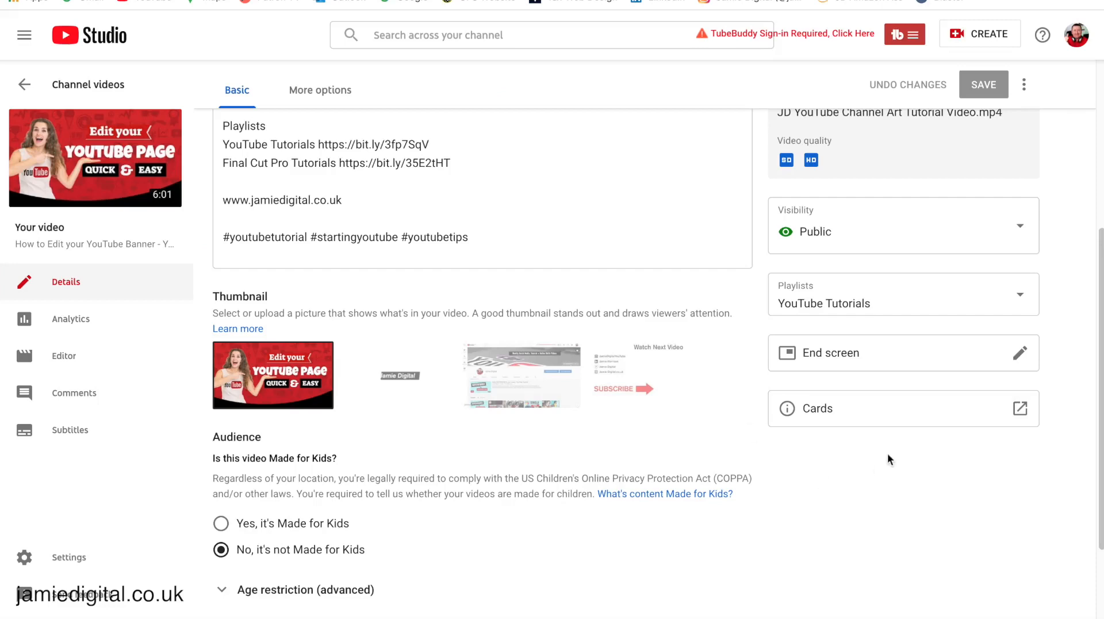
Step: Open the End screen editor from the banner tutorial's details page
{"action": "left_click", "coordinate": [948, 358]}
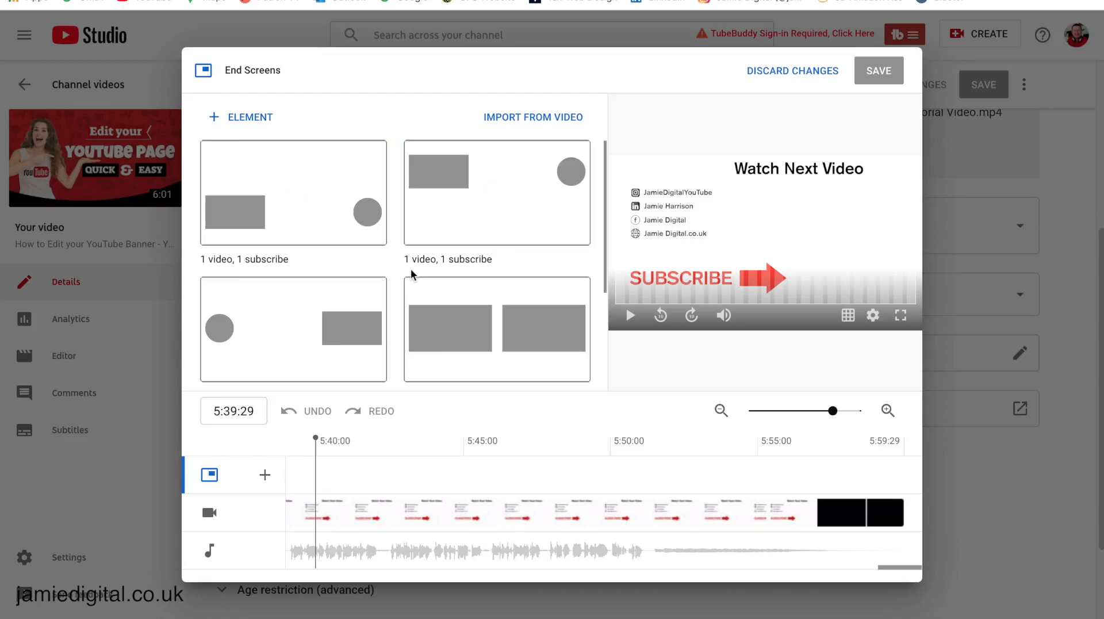
Step: Apply '1 video, 1 subscribe', placing subscribe after the SUBSCRIBE arrow and video under Watch Next Video
{"action": "left_click", "coordinate": [327, 198]}
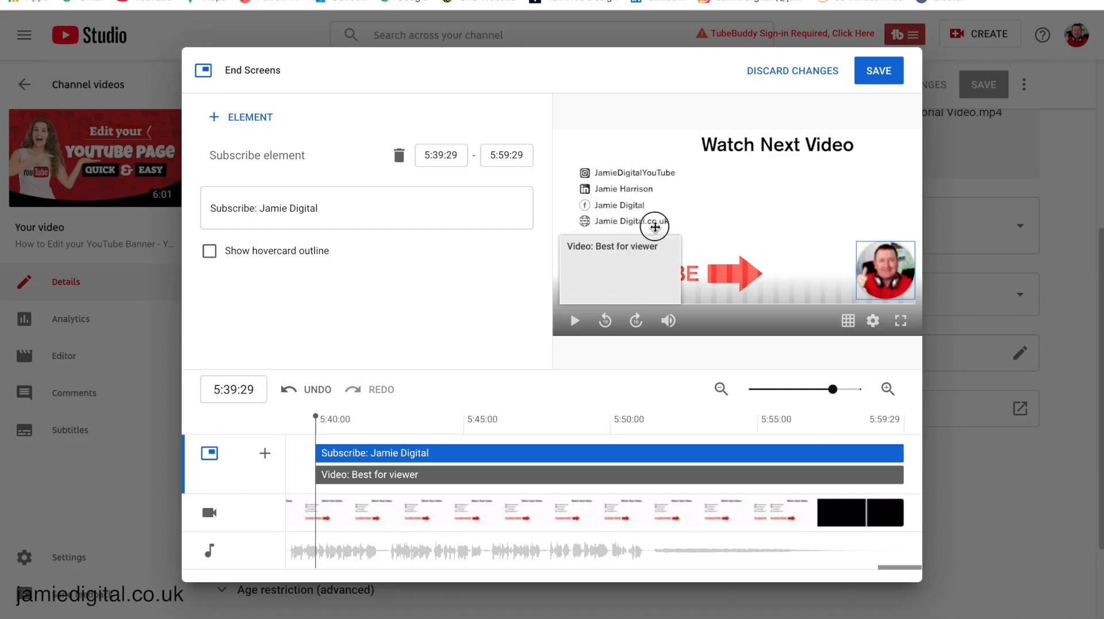
{"action": "left_click_drag", "start_coordinate": [632, 251], "coordinate": [641, 171]}
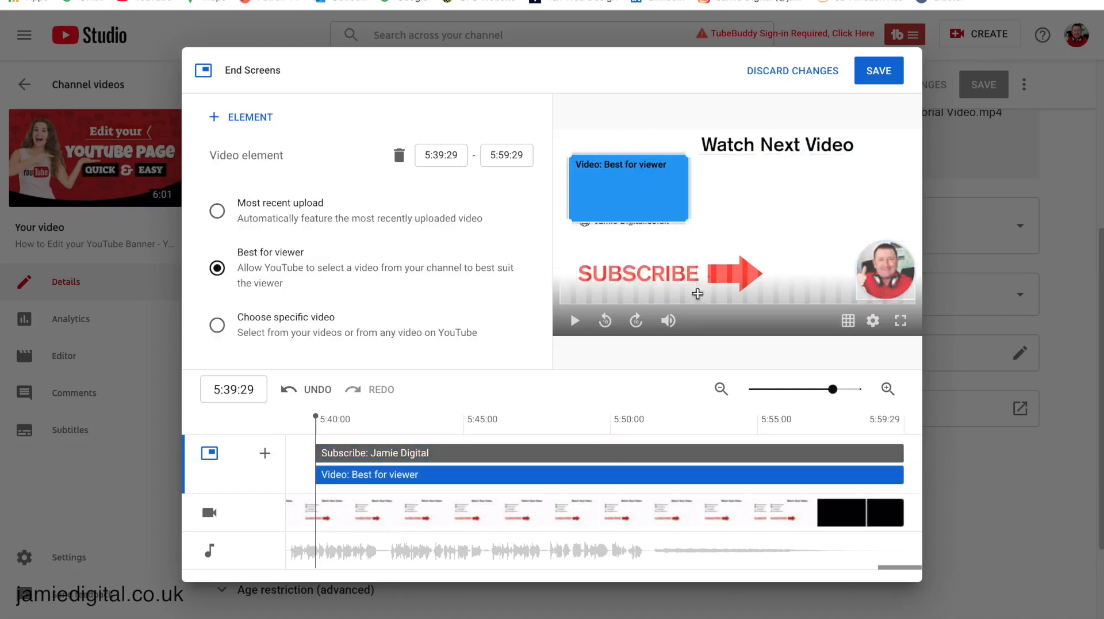
{"action": "left_click_drag", "start_coordinate": [890, 274], "coordinate": [816, 277]}
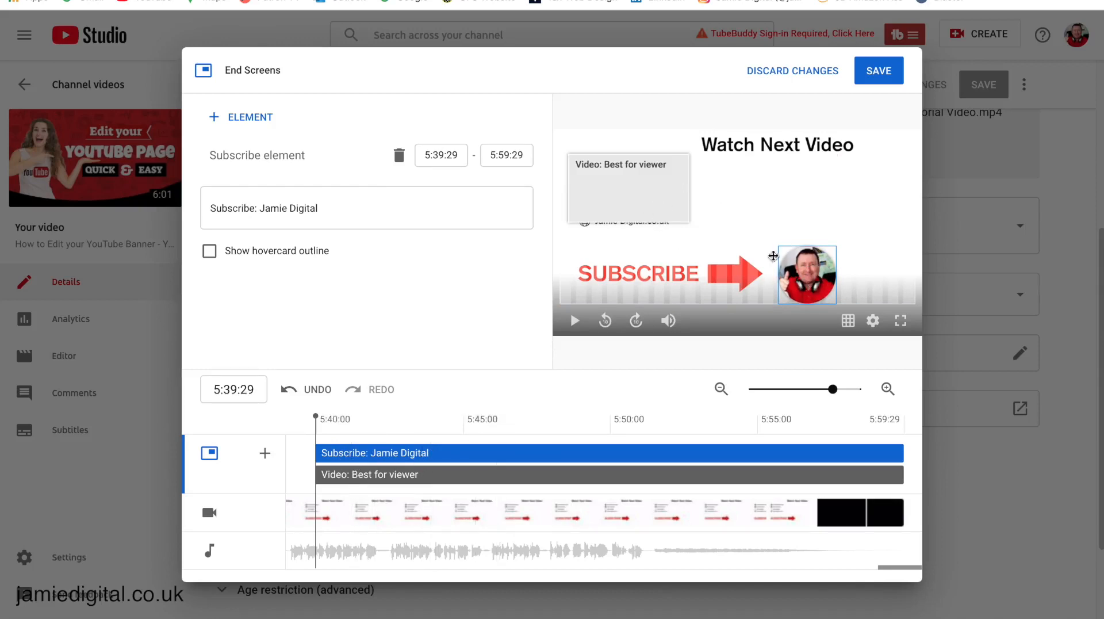
{"action": "left_click_drag", "start_coordinate": [622, 185], "coordinate": [769, 192]}
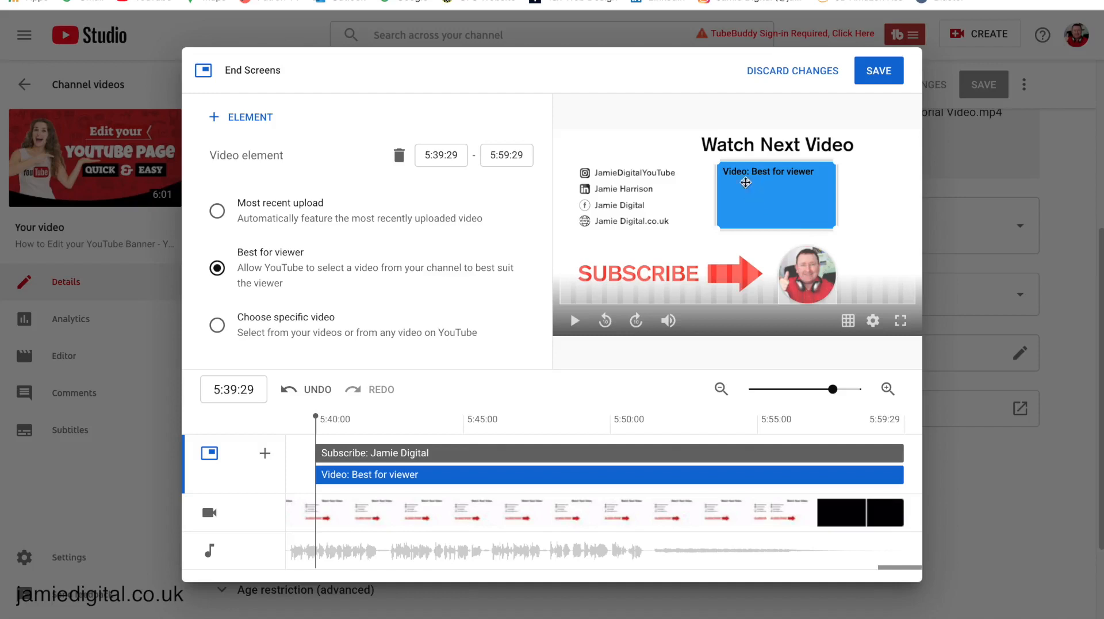
Step: Try Most recent upload and Best for viewer for the video element, then choose a specific video
{"action": "left_click", "coordinate": [218, 212]}
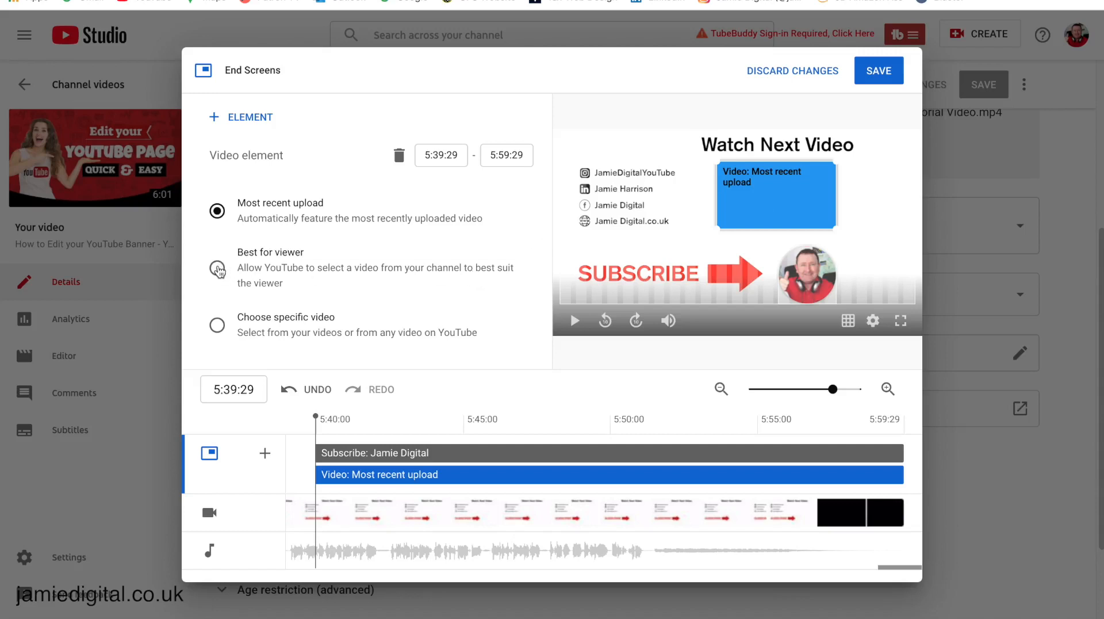
{"action": "left_click", "coordinate": [217, 269]}
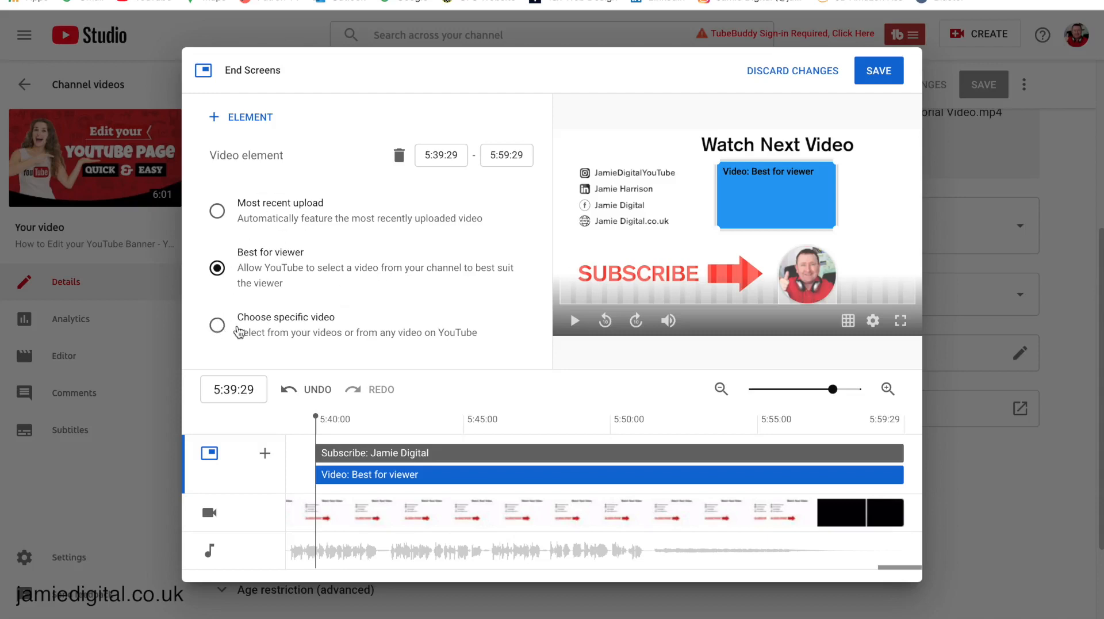
{"action": "left_click", "coordinate": [217, 326]}
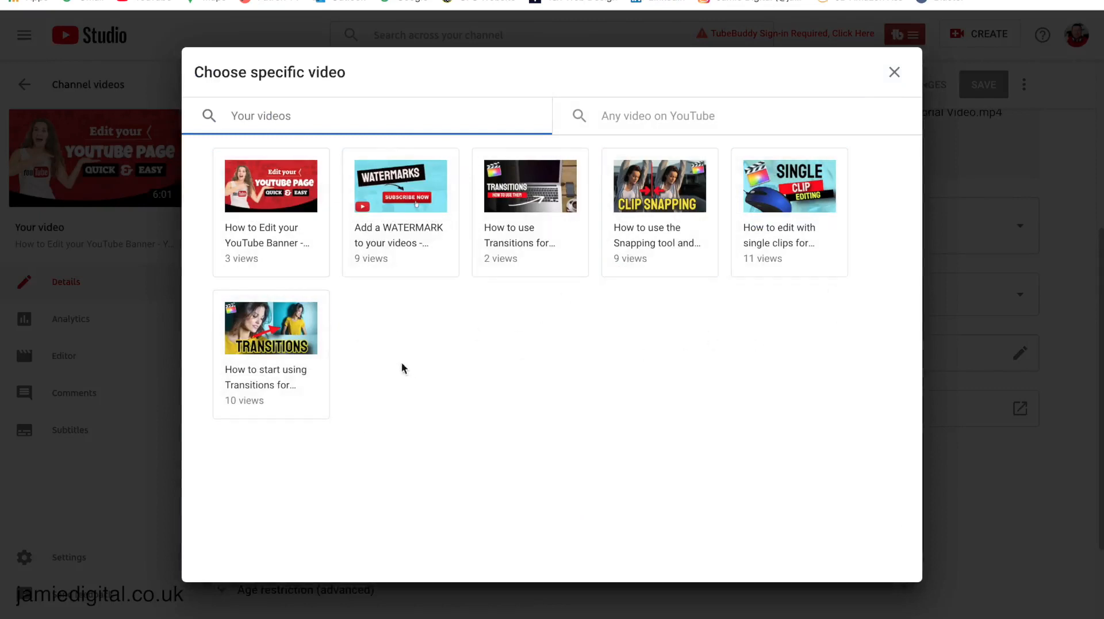
Step: Pick the Clip Snapping Final Cut tutorial for the video element and scrub the preview timeline
{"action": "left_click", "coordinate": [642, 218]}
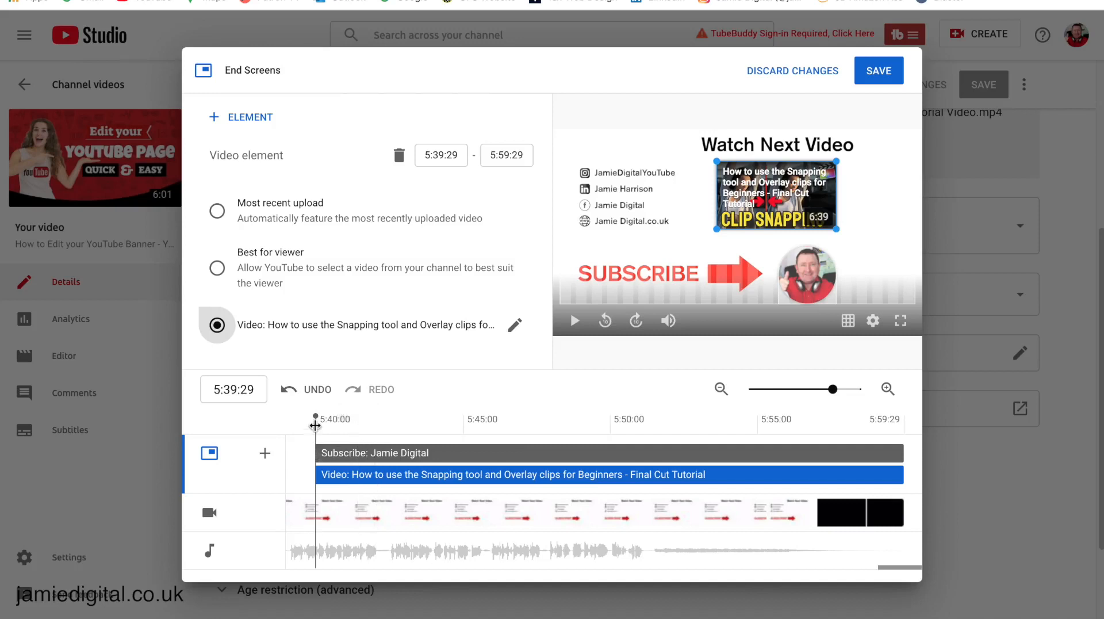
{"action": "mouse_move", "coordinate": [315, 422]}
{"action": "left_mouse_down"}
{"action": "mouse_move", "coordinate": [298, 419]}
{"action": "mouse_move", "coordinate": [387, 428]}
{"action": "left_mouse_up"}
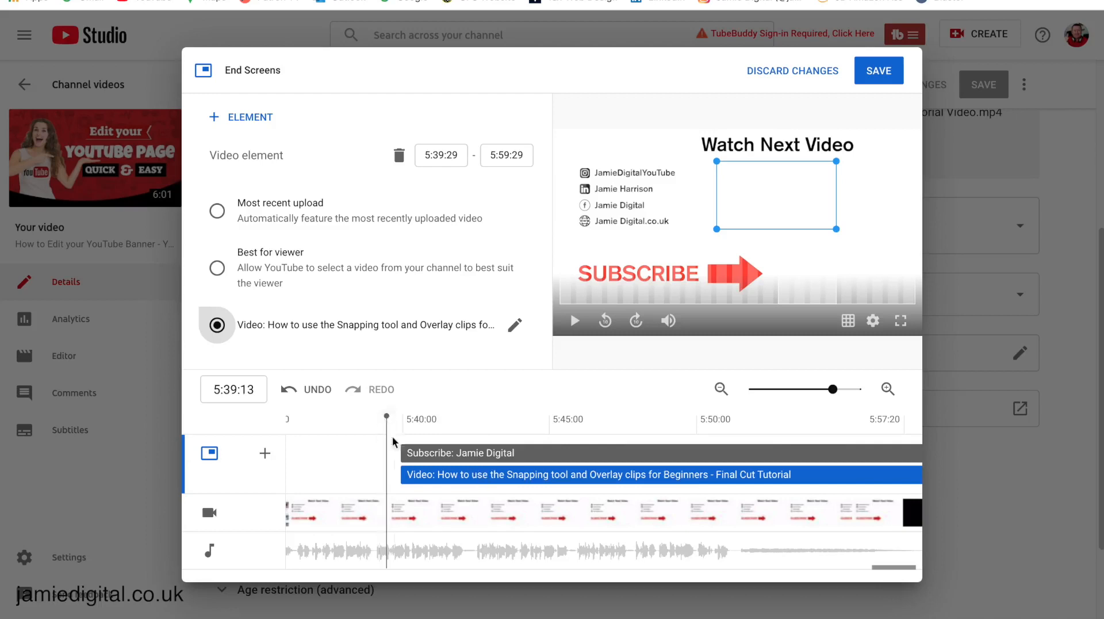
Step: Move the video element's start to about 5:41:29, after the subscribe button, checking timing in playback
{"action": "left_click", "coordinate": [401, 452]}
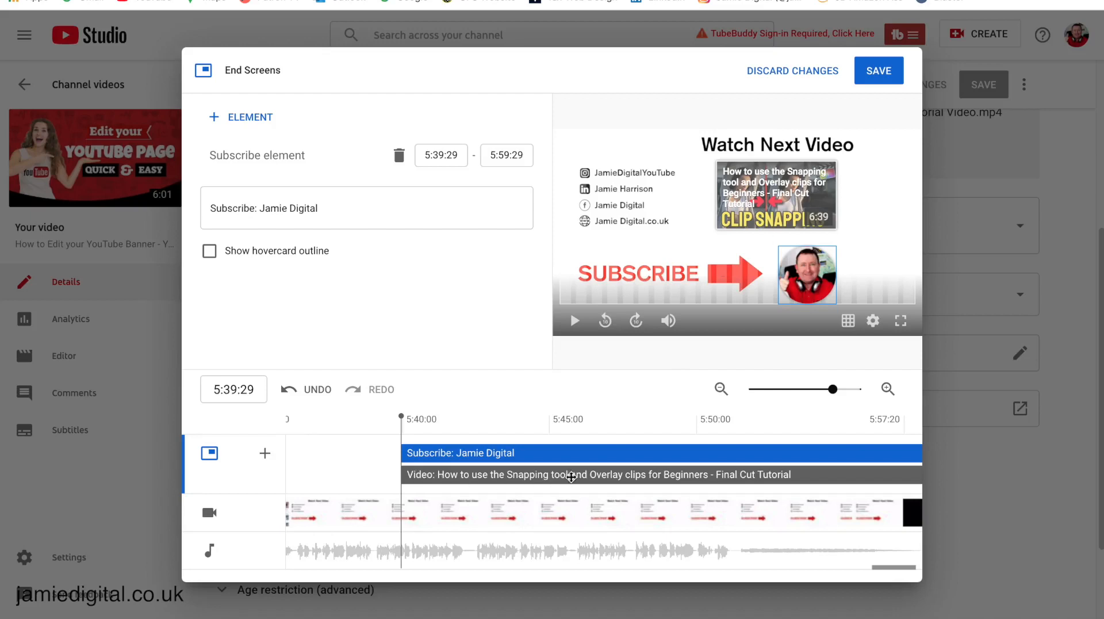
{"action": "left_click_drag", "start_coordinate": [401, 453], "coordinate": [469, 478]}
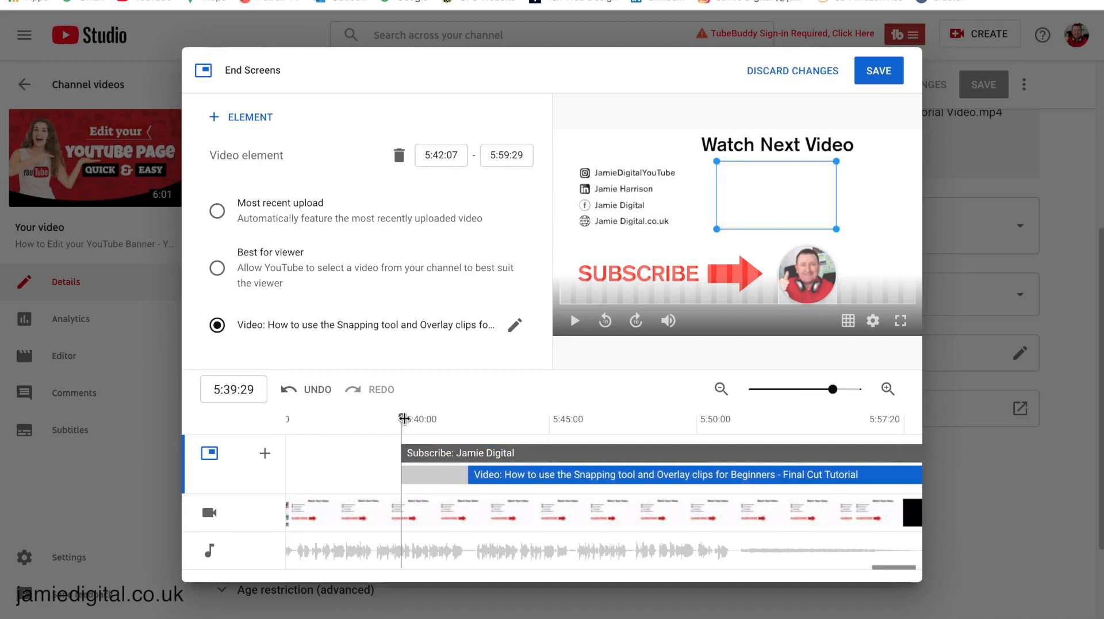
{"action": "left_click_drag", "start_coordinate": [404, 418], "coordinate": [393, 417]}
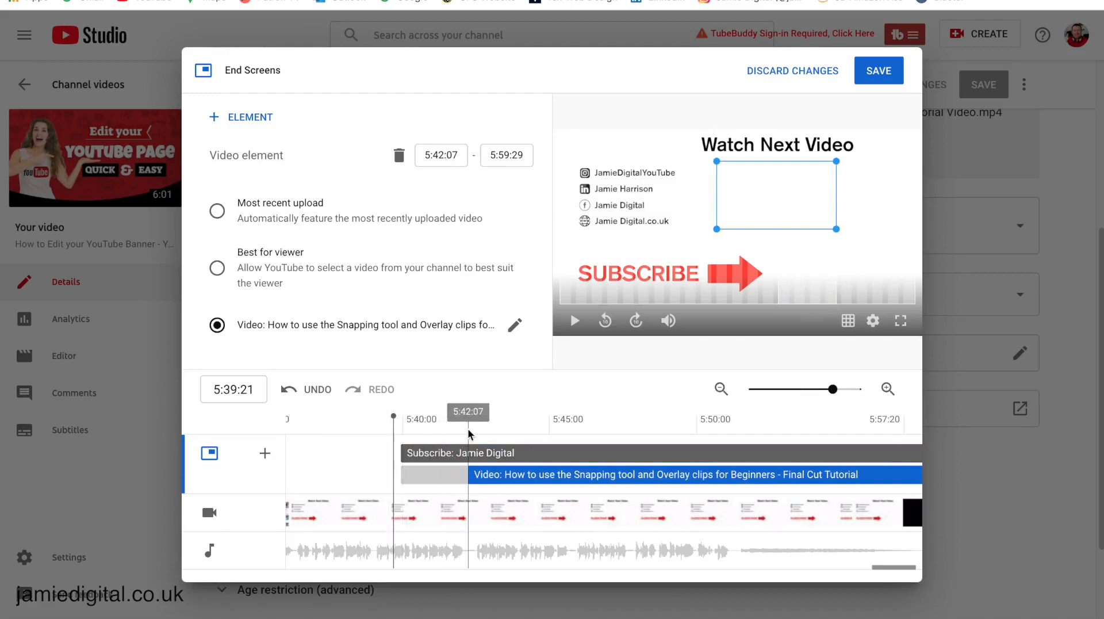
{"action": "left_click", "coordinate": [575, 322]}
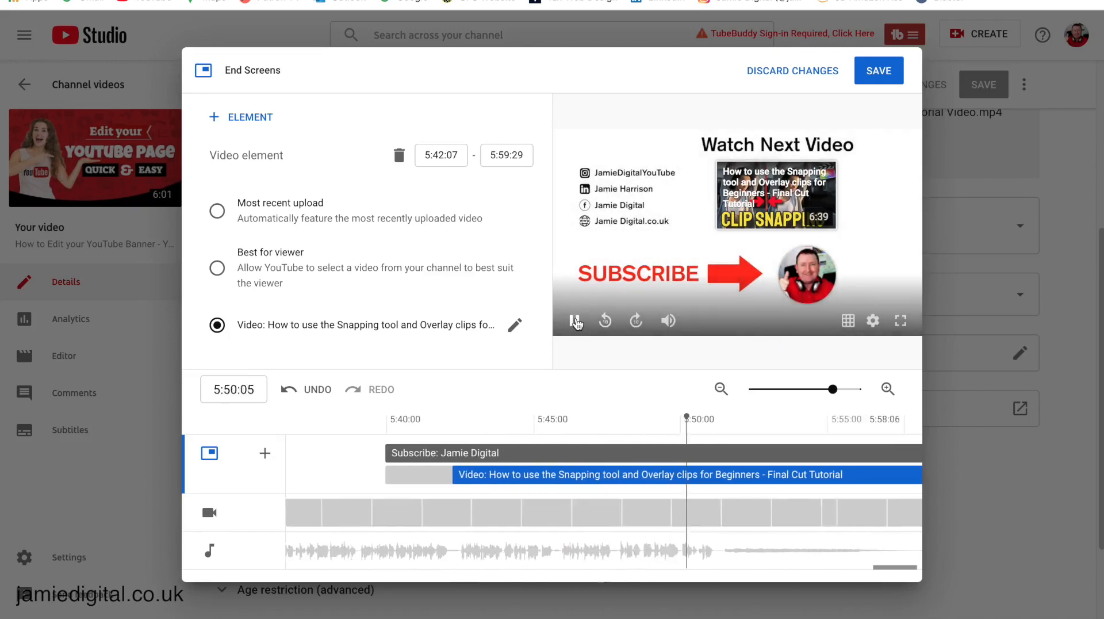
{"action": "left_click", "coordinate": [574, 321]}
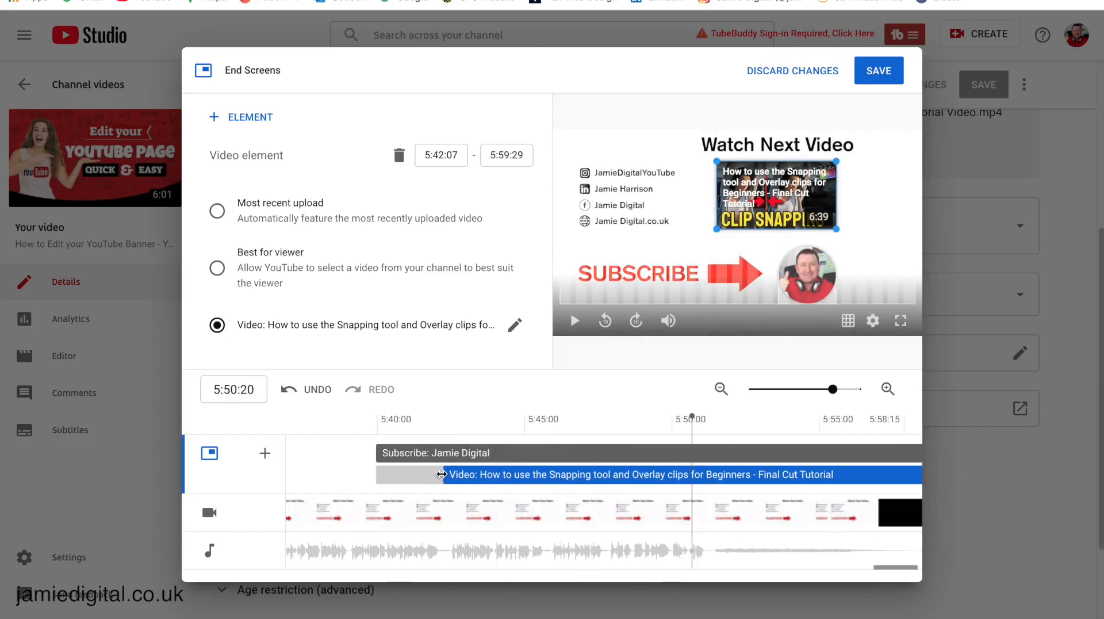
{"action": "left_click_drag", "start_coordinate": [442, 474], "coordinate": [434, 474]}
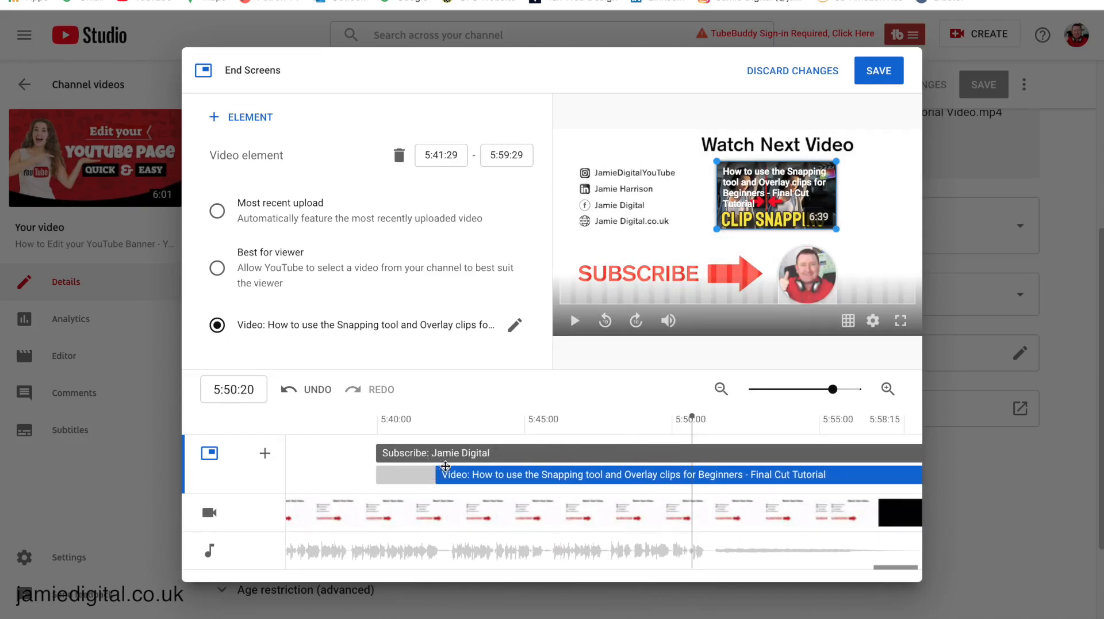
Step: Save the end screen and scroll through the banner tutorial's Video details page
{"action": "left_click", "coordinate": [876, 71]}
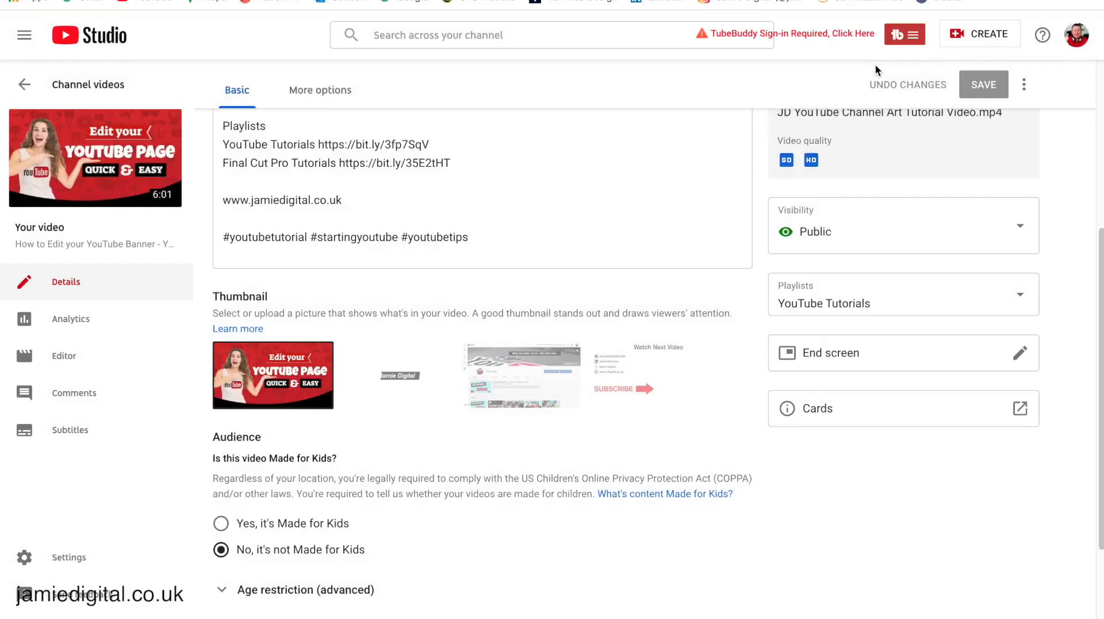
{"action": "scroll", "coordinate": [935, 171], "scroll_direction": "up", "scroll_amount": 2}
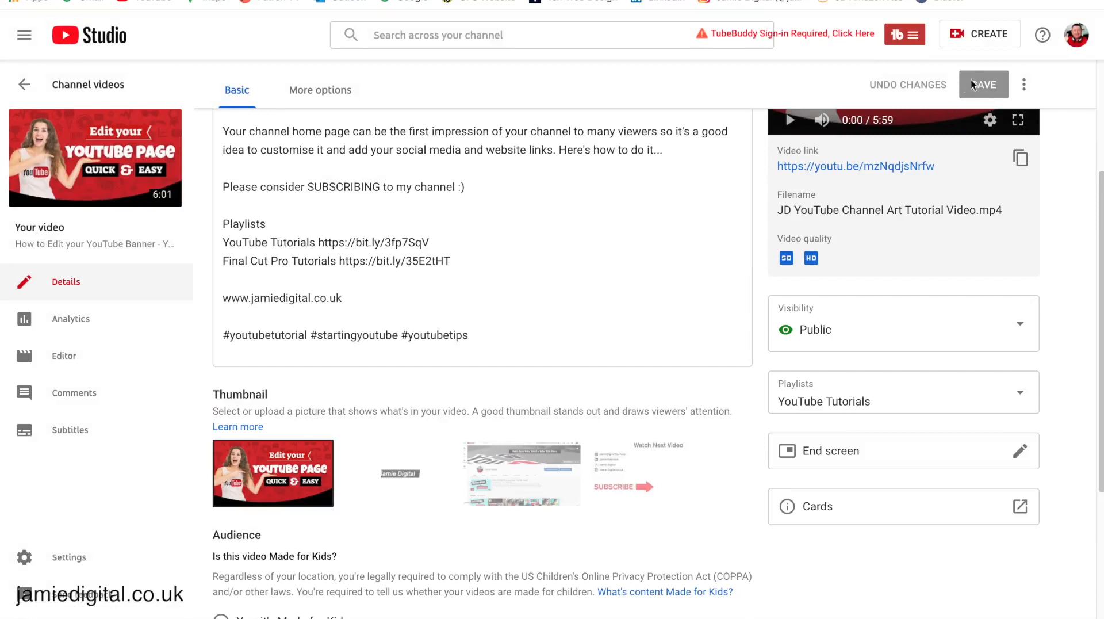
{"action": "scroll", "coordinate": [758, 315], "scroll_direction": "up", "scroll_amount": 3}
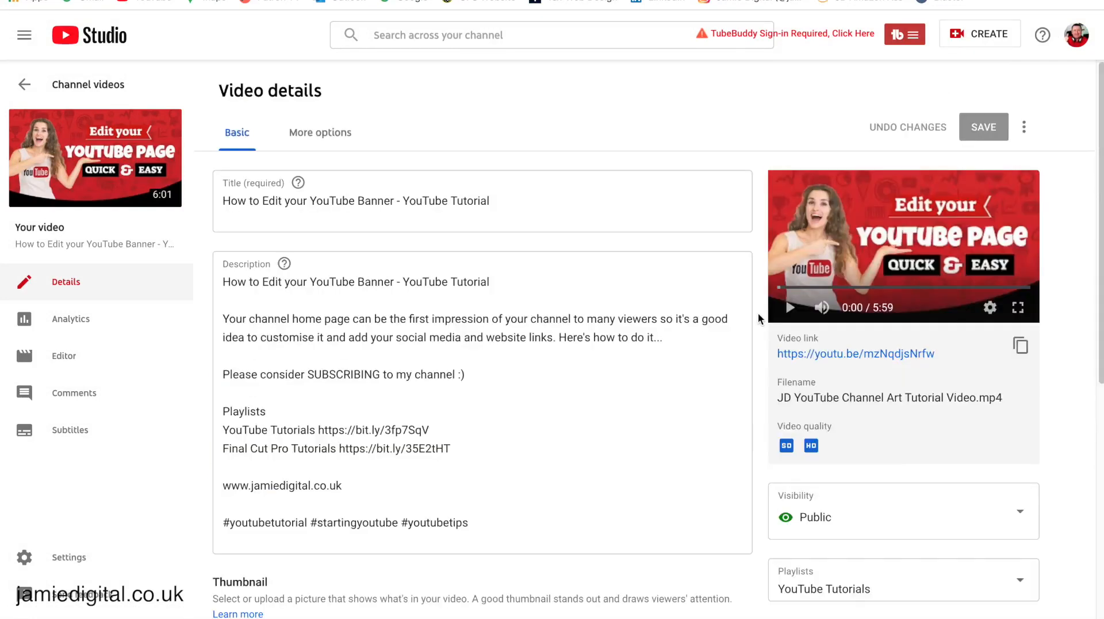
{"action": "scroll", "coordinate": [757, 315], "scroll_direction": "down", "scroll_amount": 3}
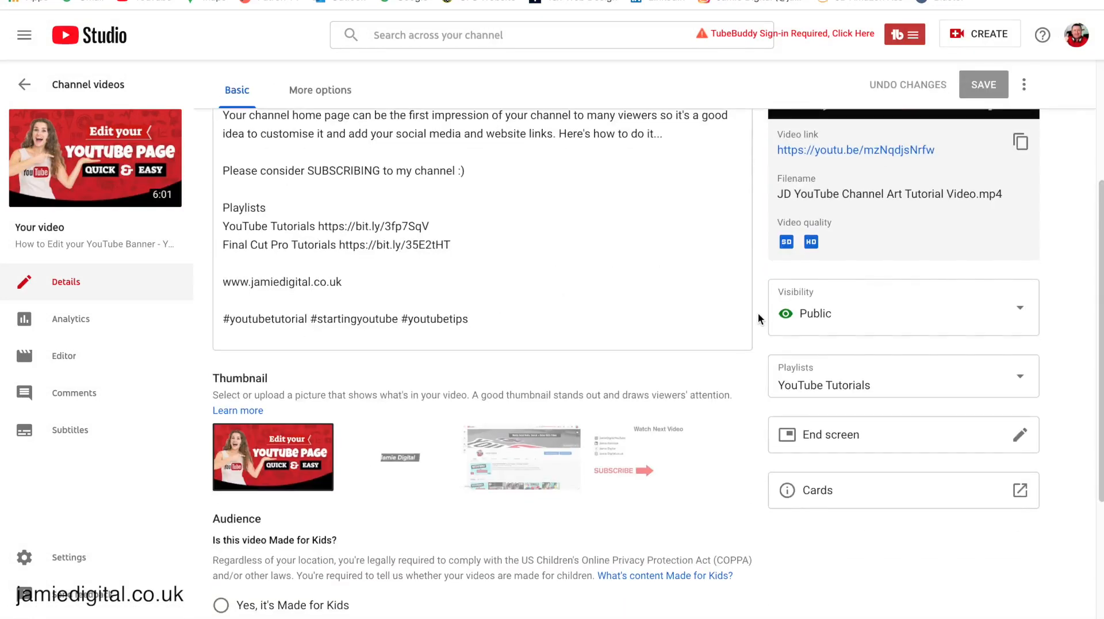